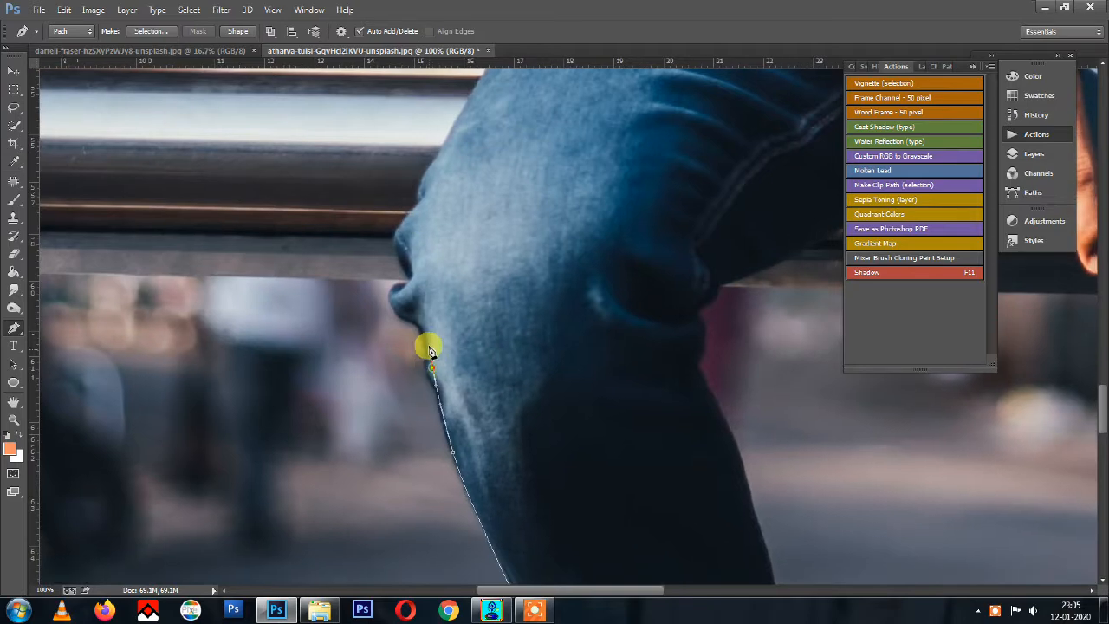
Continue the Pen tool path up the outer knee folds and thigh of the jeans on the image-left leg
{"action": "left_click_drag", "start_coordinate": [401, 289], "coordinate": [417, 287]}
{"action": "left_click_drag", "start_coordinate": [386, 240], "coordinate": [361, 320]}
{"action": "left_click", "coordinate": [388, 360]}
{"action": "left_click_drag", "start_coordinate": [395, 277], "coordinate": [422, 405]}
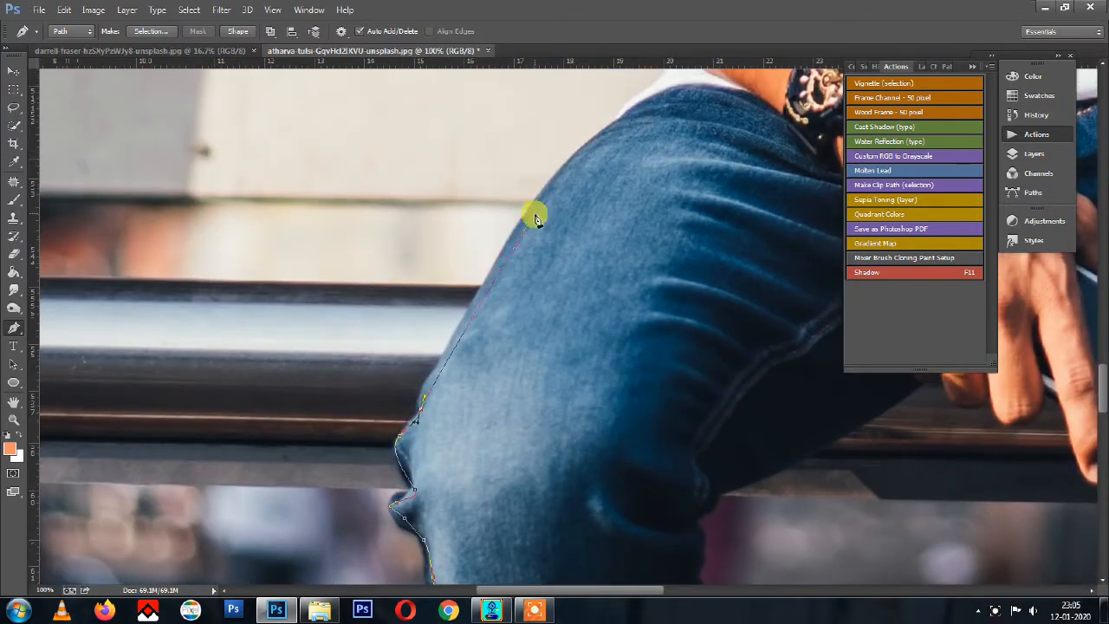
{"action": "left_click_drag", "start_coordinate": [544, 188], "coordinate": [573, 344]}
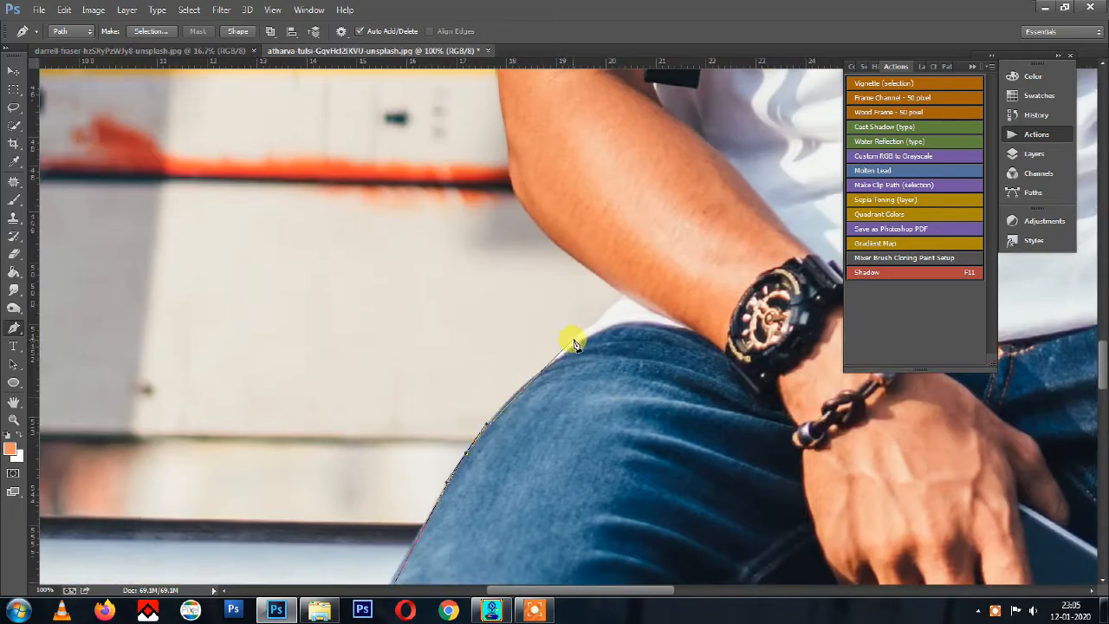
Extend the path around the shirt corner, forearm, elbow and upper arm to the white sleeve's hem on the watch-wearing arm
{"action": "left_click_drag", "start_coordinate": [625, 302], "coordinate": [523, 358]}
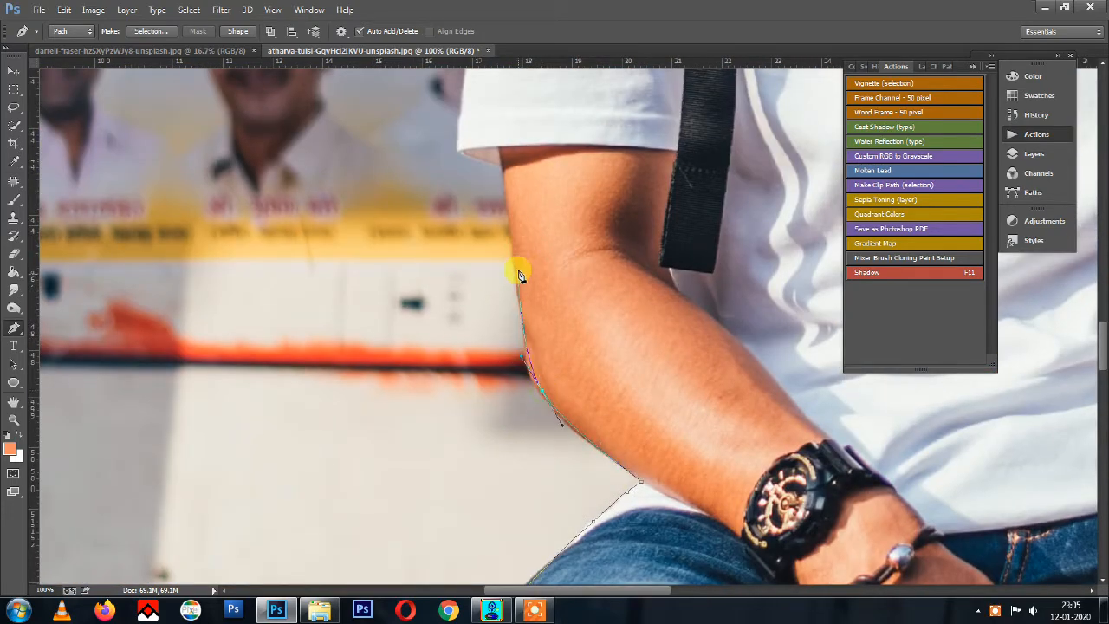
{"action": "left_click_drag", "start_coordinate": [515, 260], "coordinate": [508, 236]}
{"action": "left_click_drag", "start_coordinate": [467, 162], "coordinate": [519, 415]}
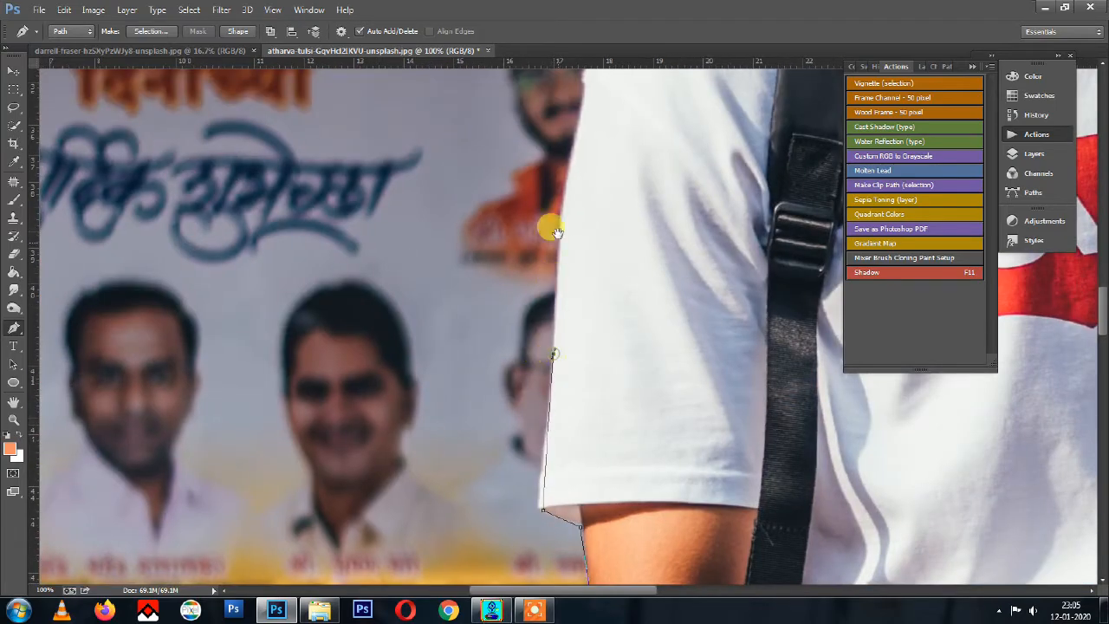
Trace the path up the white sleeve and over the shoulder and backpack strap to the base of the neck
{"action": "left_click_drag", "start_coordinate": [555, 277], "coordinate": [514, 483]}
{"action": "left_click_drag", "start_coordinate": [573, 312], "coordinate": [603, 274]}
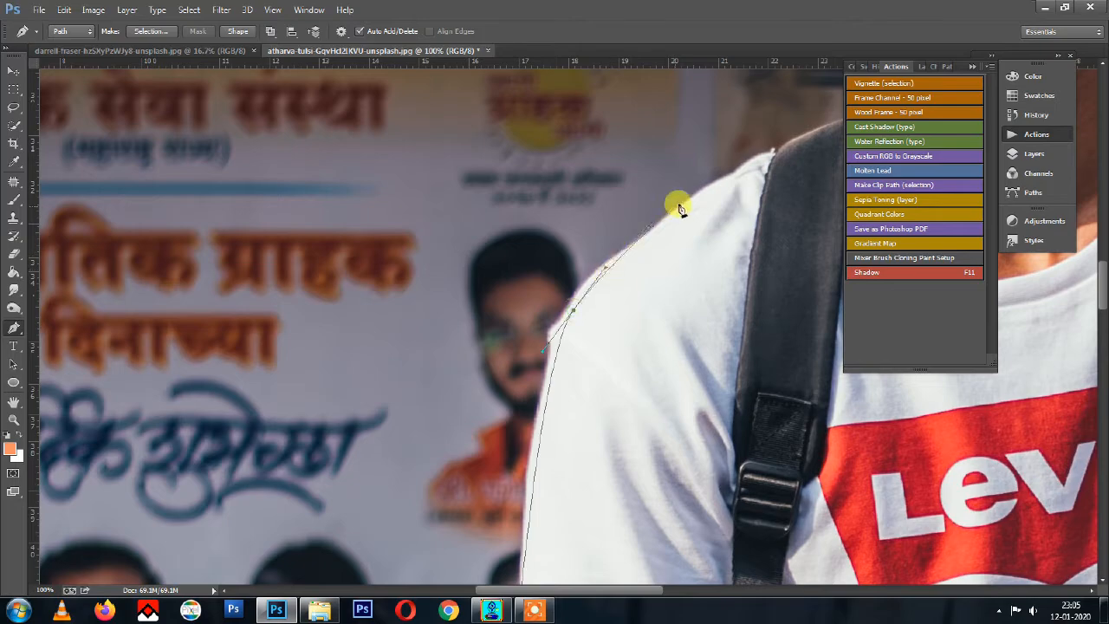
{"action": "left_click_drag", "start_coordinate": [715, 180], "coordinate": [421, 389]}
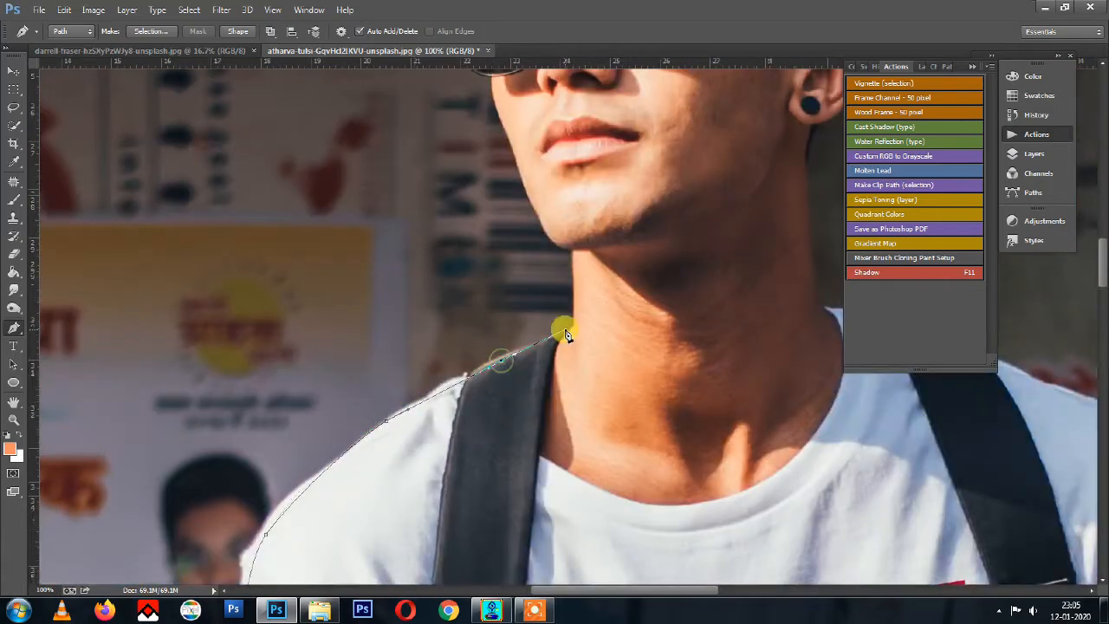
{"action": "left_click_drag", "start_coordinate": [576, 333], "coordinate": [548, 468]}
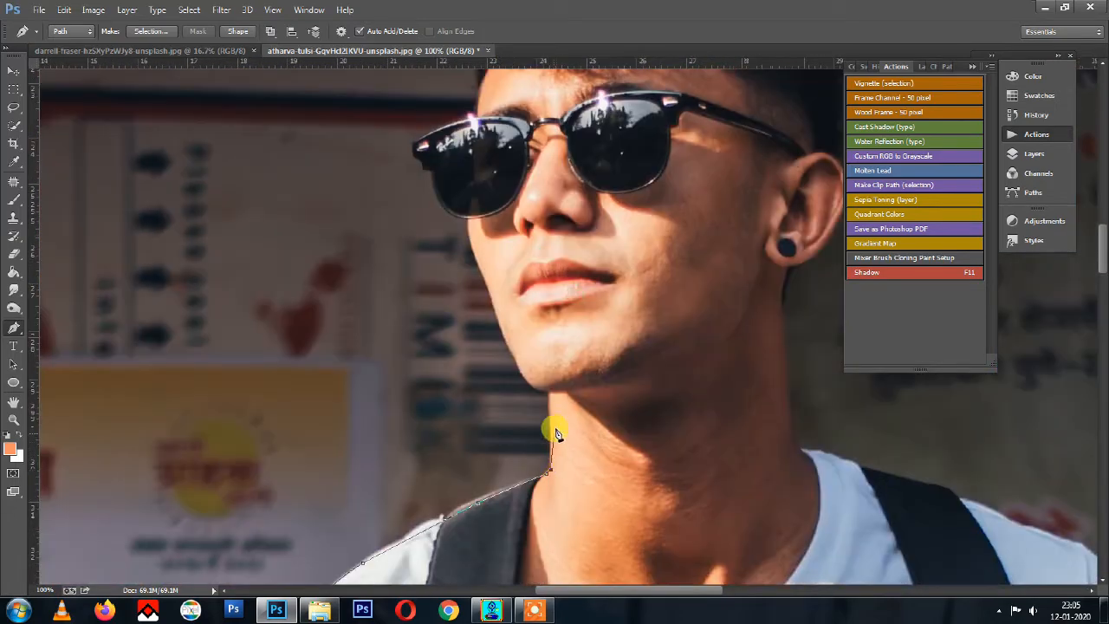
Outline the neck, chin, cheek and outer edge of the sunglasses with the path, reaching the forehead
{"action": "left_click_drag", "start_coordinate": [518, 367], "coordinate": [595, 502]}
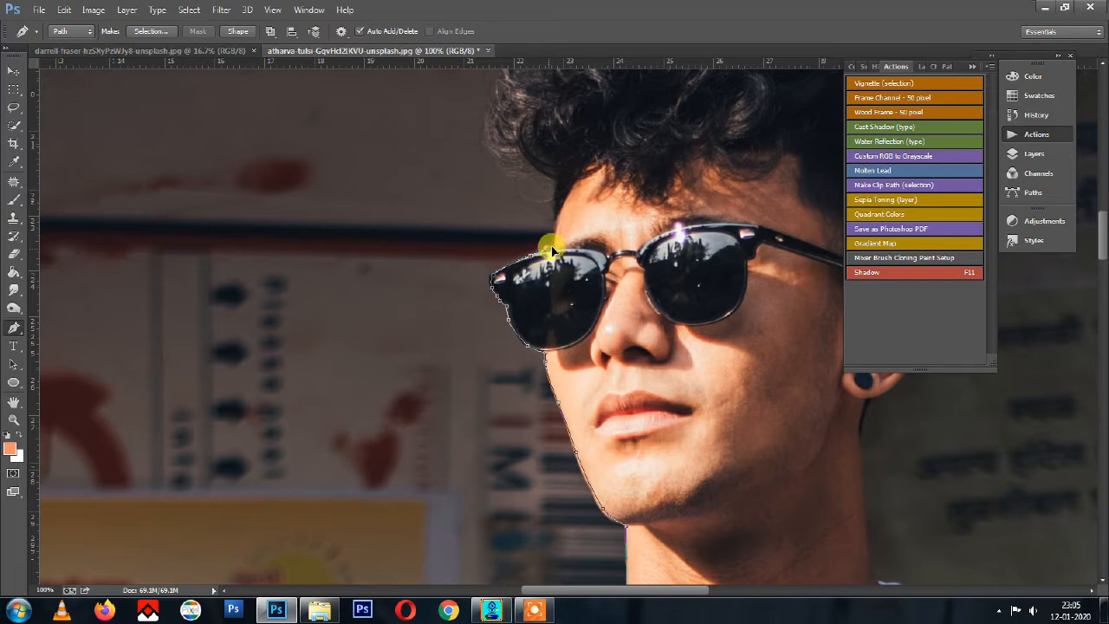
{"action": "left_click_drag", "start_coordinate": [551, 251], "coordinate": [546, 454]}
{"action": "left_click", "coordinate": [545, 410]}
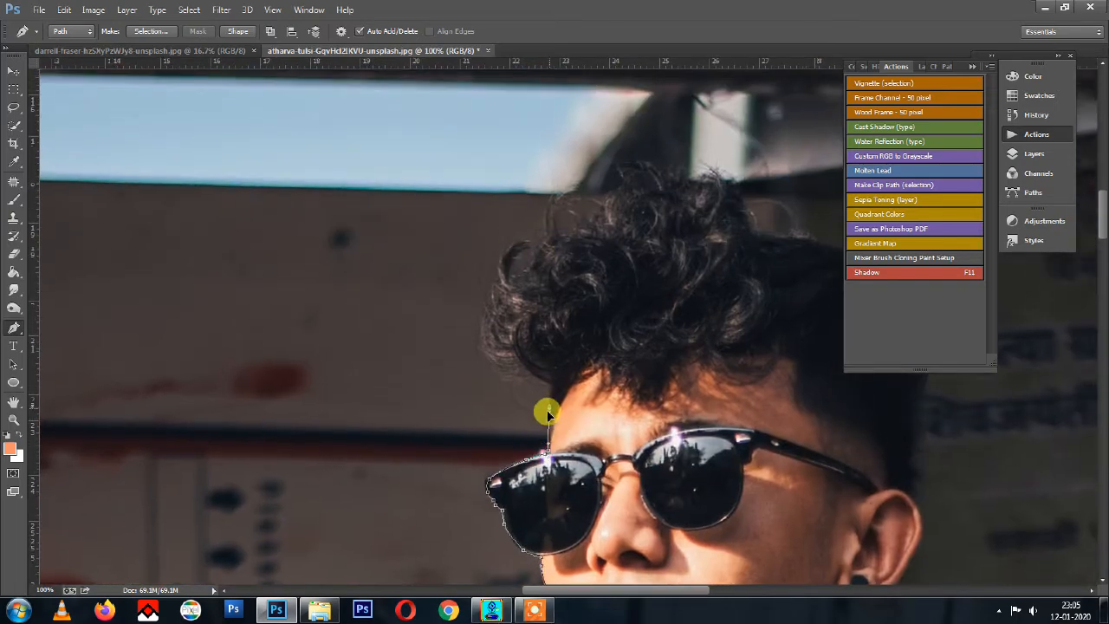
Trace the path loosely around the curly hair and across the top of the head
{"action": "left_click_drag", "start_coordinate": [464, 349], "coordinate": [457, 331]}
{"action": "left_click_drag", "start_coordinate": [461, 266], "coordinate": [424, 364]}
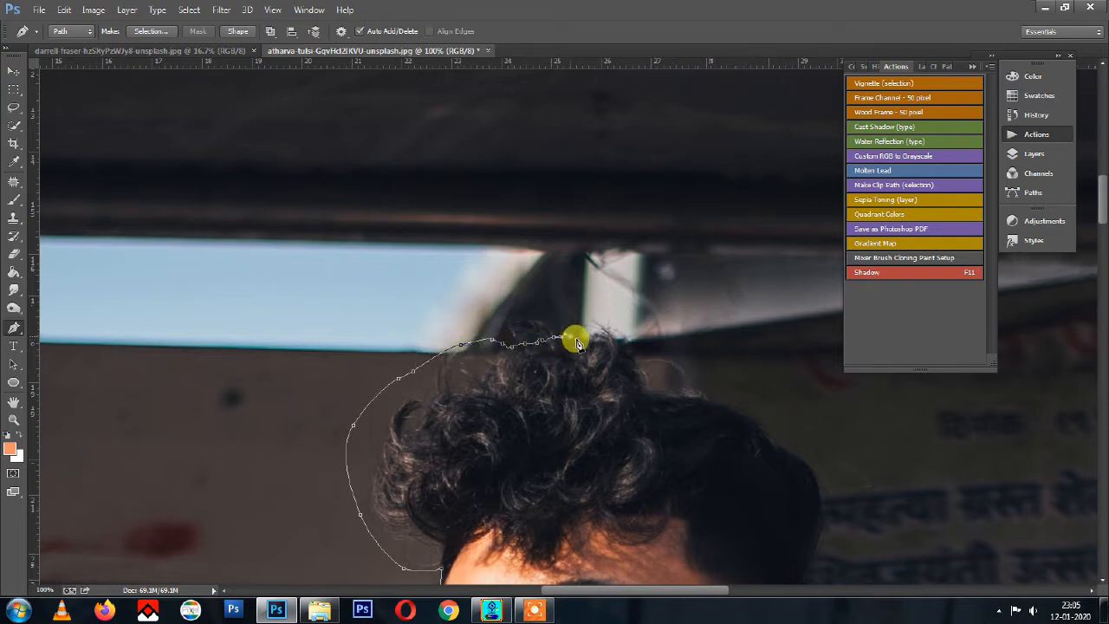
{"action": "left_click", "coordinate": [640, 386]}
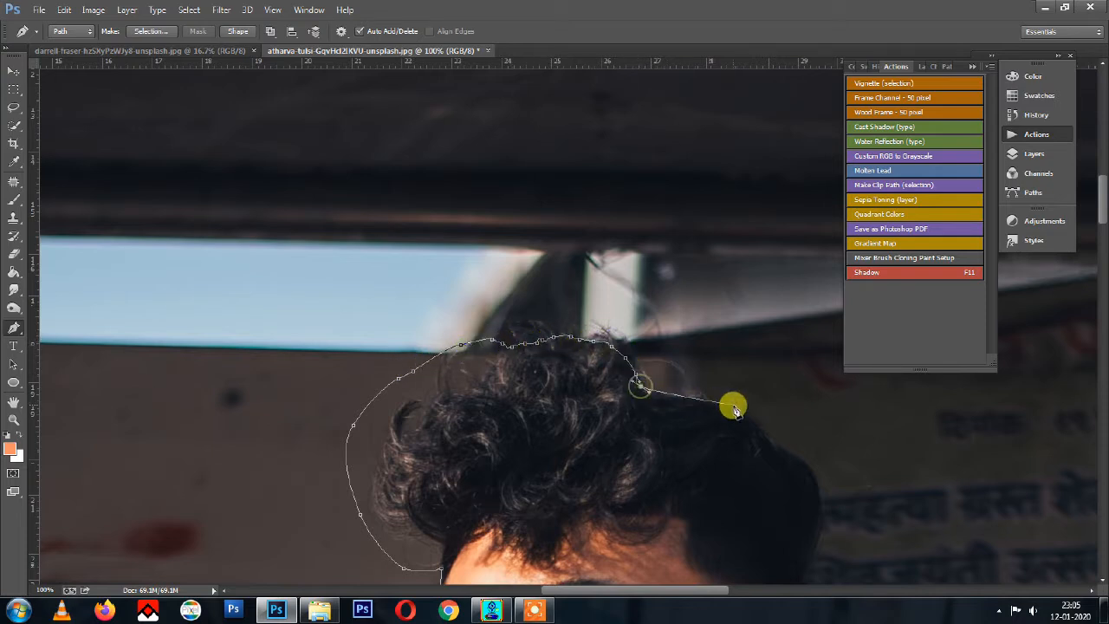
{"action": "left_click_drag", "start_coordinate": [767, 442], "coordinate": [770, 445]}
Continue the path down the back of the head, past the ear and along the neck toward the shirt collar
{"action": "left_click_drag", "start_coordinate": [775, 457], "coordinate": [570, 289]}
{"action": "left_click_drag", "start_coordinate": [608, 329], "coordinate": [613, 369]}
{"action": "left_click", "coordinate": [599, 482]}
{"action": "left_click_drag", "start_coordinate": [592, 481], "coordinate": [555, 298]}
{"action": "left_click_drag", "start_coordinate": [563, 364], "coordinate": [562, 366]}
{"action": "left_click_drag", "start_coordinate": [506, 447], "coordinate": [503, 453]}
{"action": "left_click_drag", "start_coordinate": [499, 459], "coordinate": [538, 170]}
Trace the second shoulder over the backpack strap and down the outer sleeve to its hem
{"action": "left_click_drag", "start_coordinate": [589, 317], "coordinate": [519, 250]}
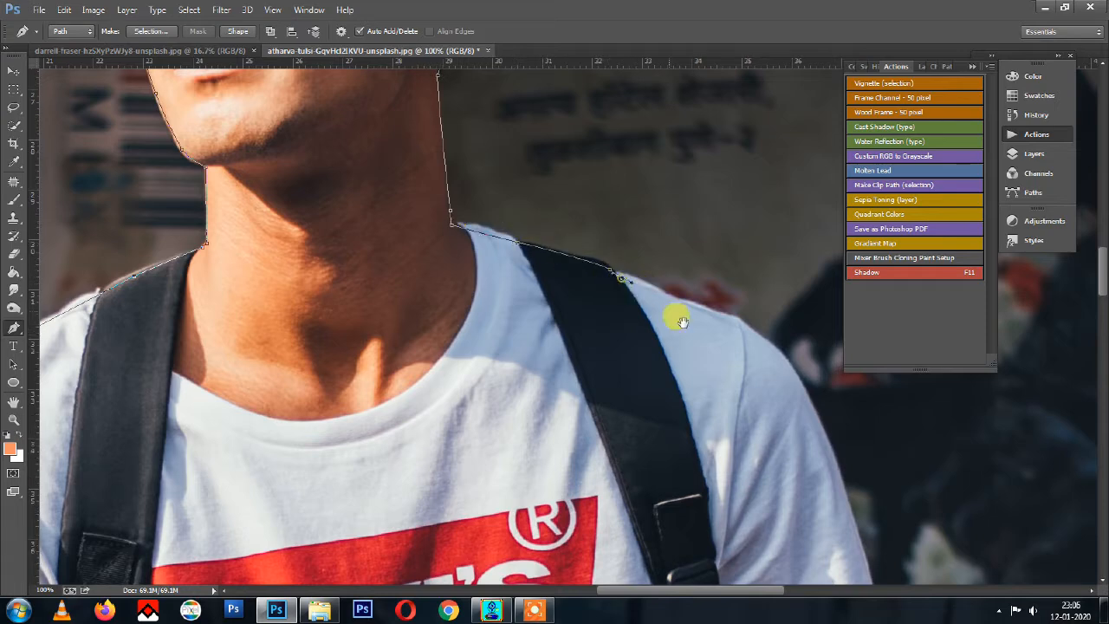
{"action": "left_click_drag", "start_coordinate": [684, 324], "coordinate": [477, 231]}
{"action": "left_click_drag", "start_coordinate": [573, 256], "coordinate": [535, 120]}
{"action": "left_click", "coordinate": [603, 335]}
{"action": "left_click_drag", "start_coordinate": [599, 412], "coordinate": [557, 163]}
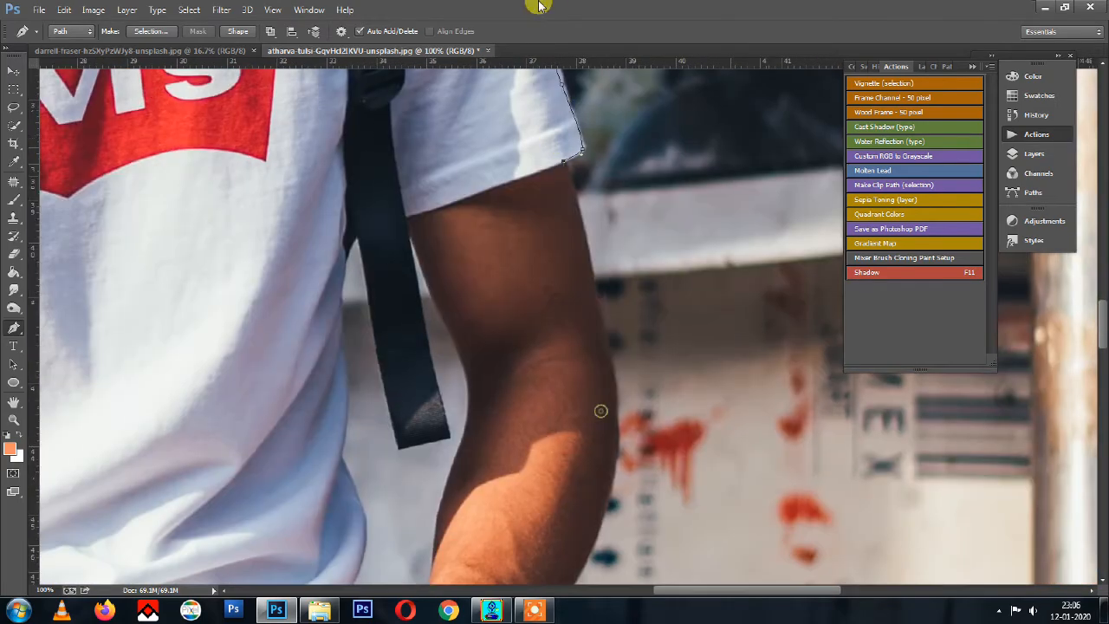
Outline the outer edge of the second arm from the sleeve hem down past the elbow to the wrist
{"action": "left_click_drag", "start_coordinate": [615, 408], "coordinate": [615, 457]}
{"action": "left_click_drag", "start_coordinate": [608, 513], "coordinate": [626, 295]}
{"action": "left_click_drag", "start_coordinate": [595, 358], "coordinate": [572, 393]}
{"action": "left_click", "coordinate": [503, 514]}
{"action": "left_click_drag", "start_coordinate": [504, 518], "coordinate": [517, 282]}
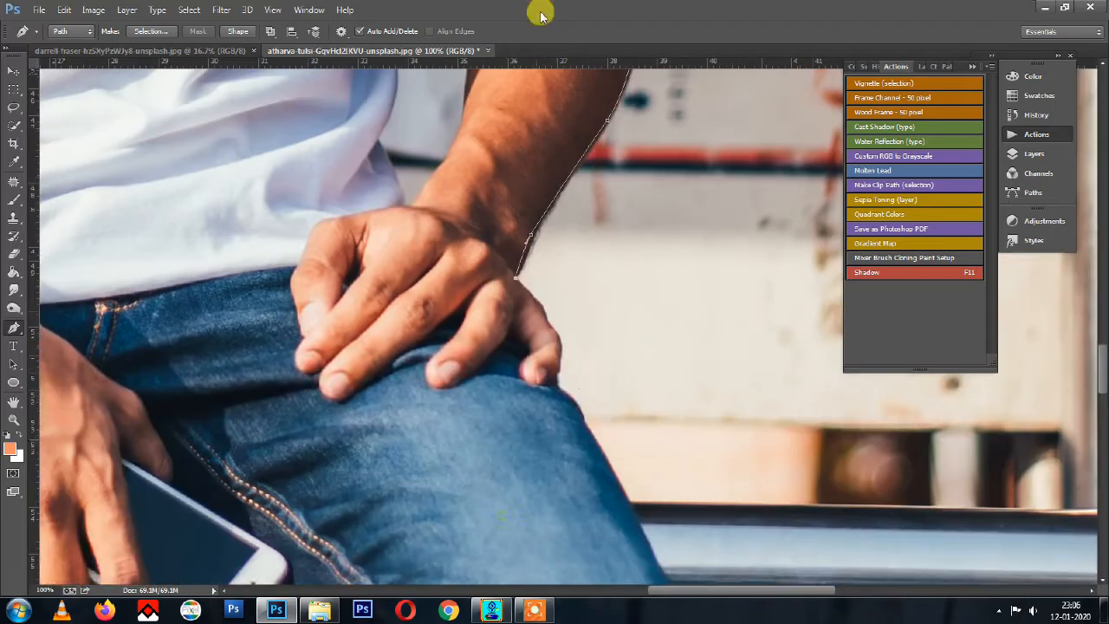
Extend the path around the resting hand and along the outer thigh to the upper knee folds of the image-right leg
{"action": "left_click_drag", "start_coordinate": [587, 451], "coordinate": [639, 425]}
{"action": "left_click_drag", "start_coordinate": [661, 485], "coordinate": [594, 263]}
{"action": "left_click", "coordinate": [622, 297]}
{"action": "left_click", "coordinate": [639, 315]}
{"action": "left_click", "coordinate": [629, 351]}
{"action": "left_click", "coordinate": [662, 386]}
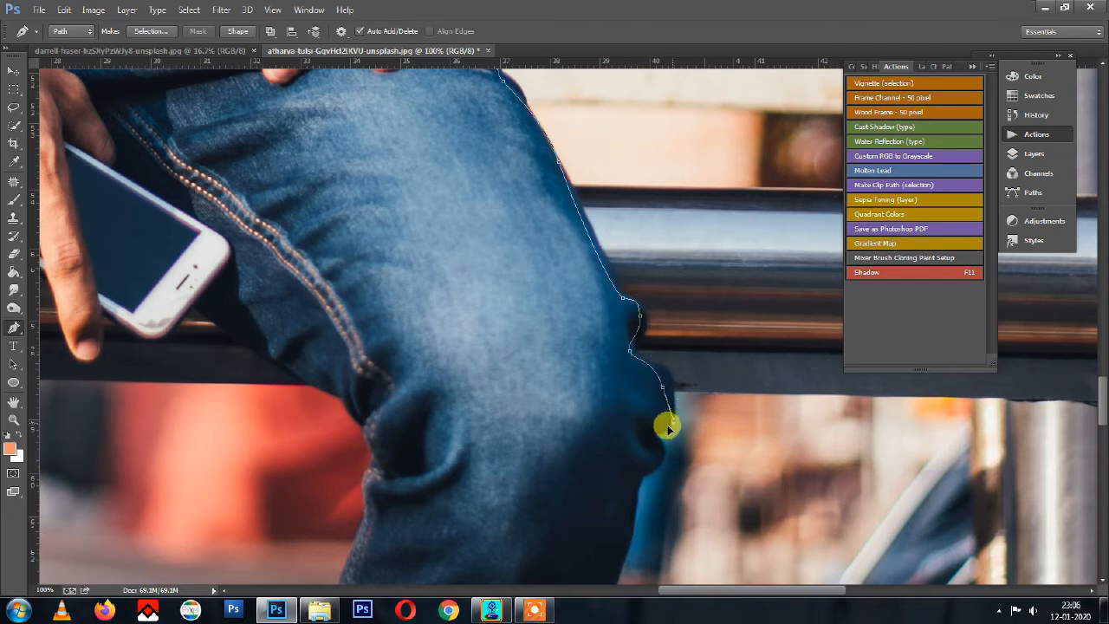
Trace the remaining knee folds and the upper outer calf of the image-right leg
{"action": "left_click_drag", "start_coordinate": [652, 447], "coordinate": [678, 324]}
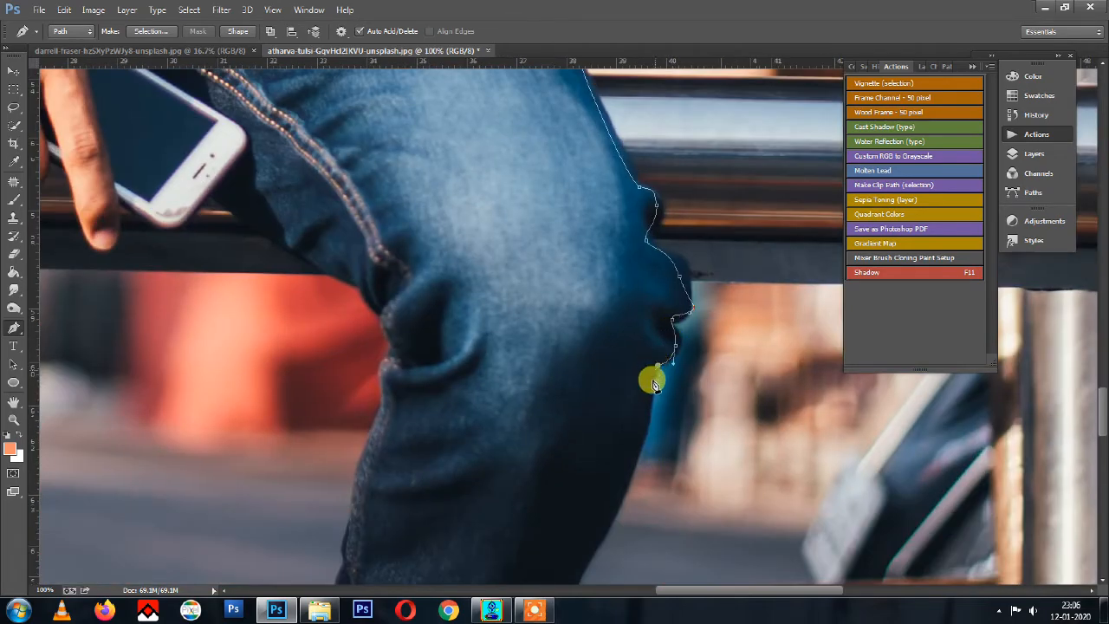
{"action": "left_click_drag", "start_coordinate": [654, 384], "coordinate": [654, 214]}
{"action": "left_click", "coordinate": [630, 290]}
{"action": "left_click", "coordinate": [612, 348]}
{"action": "left_click", "coordinate": [593, 405]}
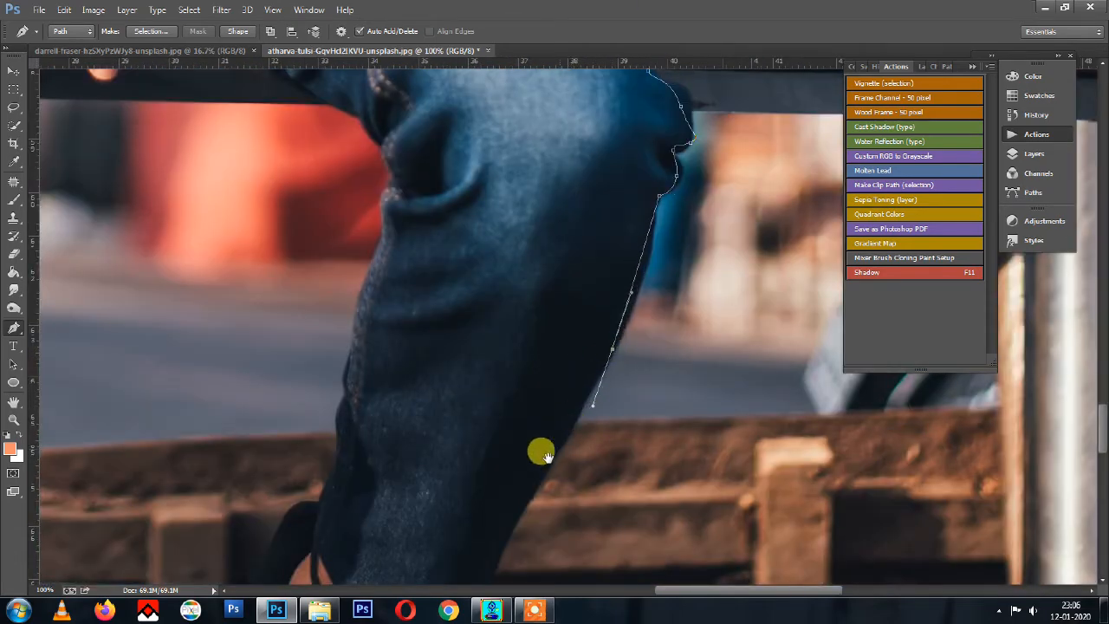
{"action": "left_click_drag", "start_coordinate": [541, 454], "coordinate": [567, 320]}
Continue the path down the lower outer calf of the image-right leg to the jeans' hem
{"action": "left_click", "coordinate": [552, 338]}
{"action": "left_click", "coordinate": [539, 372]}
{"action": "left_click", "coordinate": [527, 405]}
{"action": "left_click", "coordinate": [507, 466]}
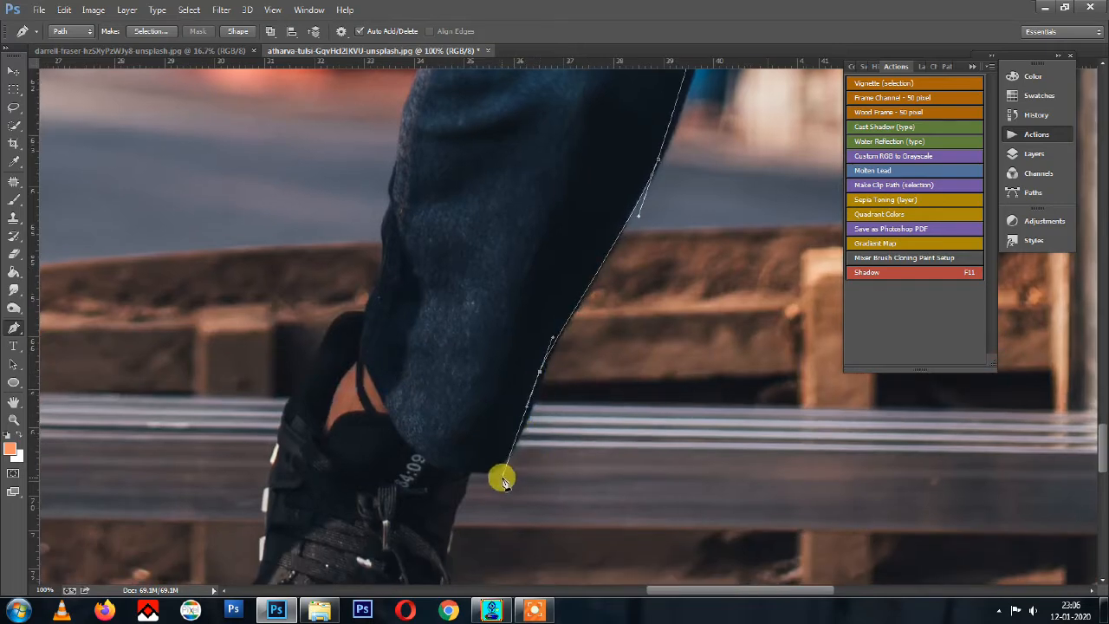
{"action": "left_click_drag", "start_coordinate": [469, 480], "coordinate": [556, 243]}
Outline the outer side of the image-right shoe from the hem and laces down to the toe with a curved point
{"action": "left_click_drag", "start_coordinate": [460, 385], "coordinate": [488, 299]}
{"action": "left_click", "coordinate": [559, 294]}
{"action": "left_click", "coordinate": [542, 416]}
{"action": "left_click", "coordinate": [539, 433]}
{"action": "left_click_drag", "start_coordinate": [445, 560], "coordinate": [437, 403]}
{"action": "left_click", "coordinate": [511, 383]}
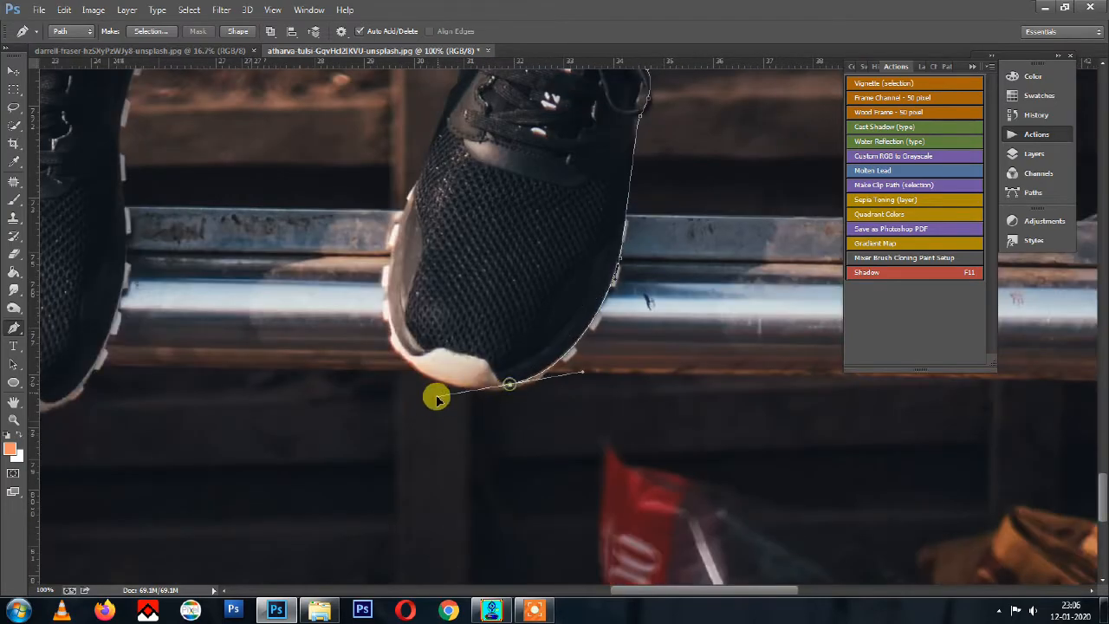
Trace the path back up the inner side of the image-right shoe to the ankle opening below the jeans
{"action": "left_click_drag", "start_coordinate": [365, 229], "coordinate": [435, 482]}
{"action": "left_click", "coordinate": [482, 454]}
{"action": "left_click_drag", "start_coordinate": [531, 335], "coordinate": [537, 317]}
{"action": "left_click_drag", "start_coordinate": [539, 263], "coordinate": [546, 361]}
{"action": "left_click", "coordinate": [552, 359]}
{"action": "left_click", "coordinate": [636, 251]}
{"action": "left_click_drag", "start_coordinate": [636, 249], "coordinate": [626, 438]}
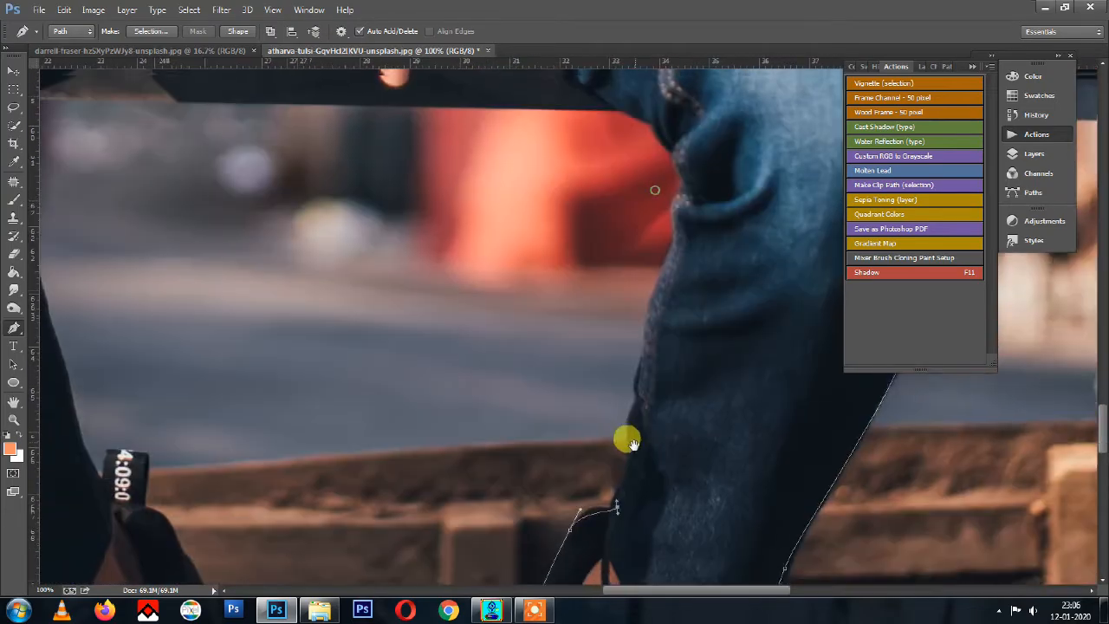
Extend the path up the inner calf and knee of the image-right leg to the inner thigh
{"action": "left_click", "coordinate": [634, 449]}
{"action": "left_click_drag", "start_coordinate": [651, 274], "coordinate": [656, 334]}
{"action": "left_click", "coordinate": [677, 295]}
{"action": "left_click_drag", "start_coordinate": [667, 209], "coordinate": [572, 376]}
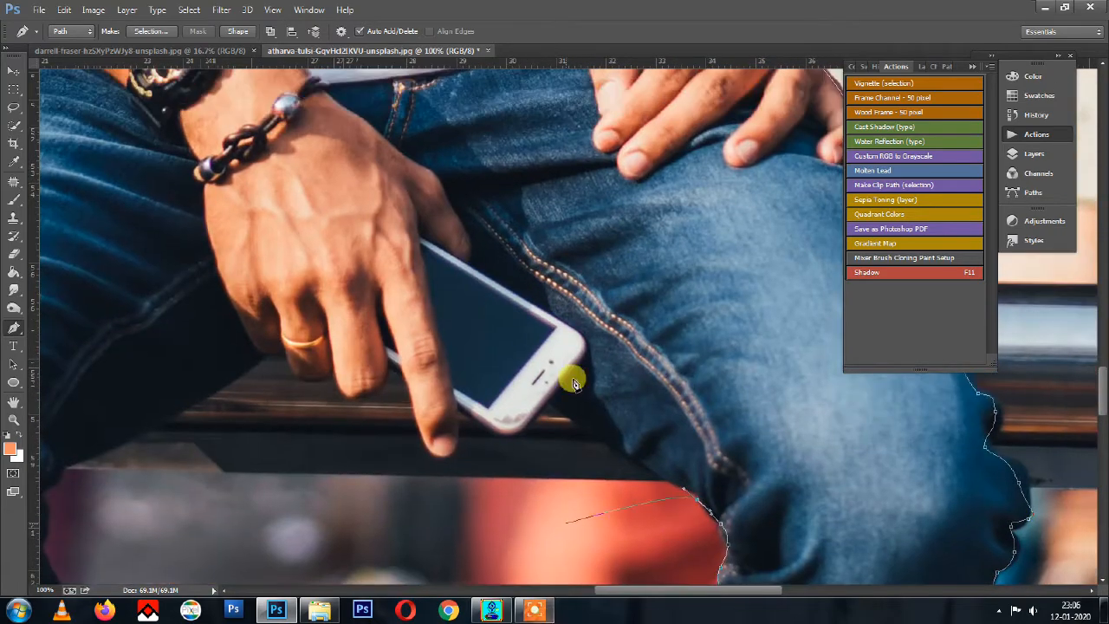
Outline the inner thigh, the lower corner of the phone and the fingertips of the hand holding it
{"action": "left_click", "coordinate": [617, 447]}
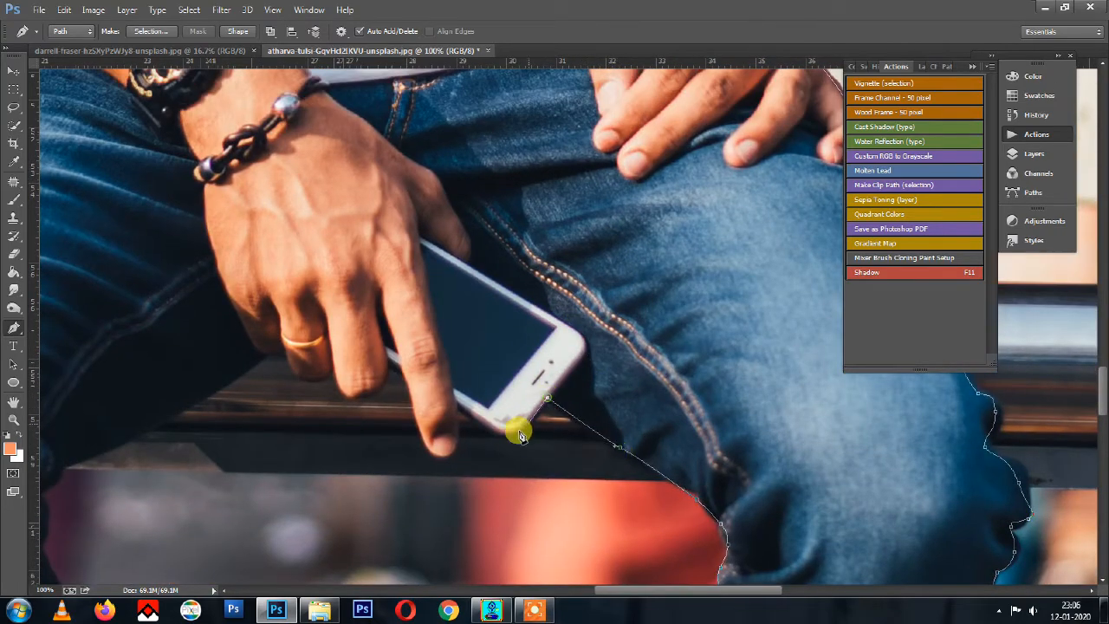
{"action": "left_click_drag", "start_coordinate": [457, 409], "coordinate": [456, 466]}
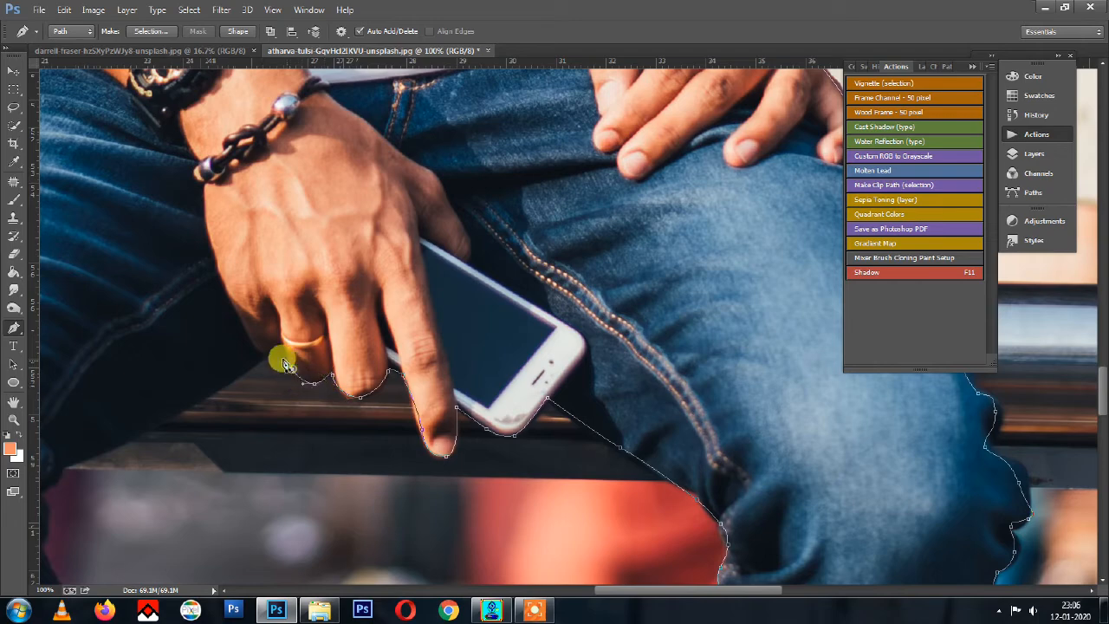
{"action": "left_click_drag", "start_coordinate": [247, 368], "coordinate": [486, 290]}
Trace the inner thigh, knee and calf of the image-left leg down to the shoe's pull tab
{"action": "left_click", "coordinate": [400, 338]}
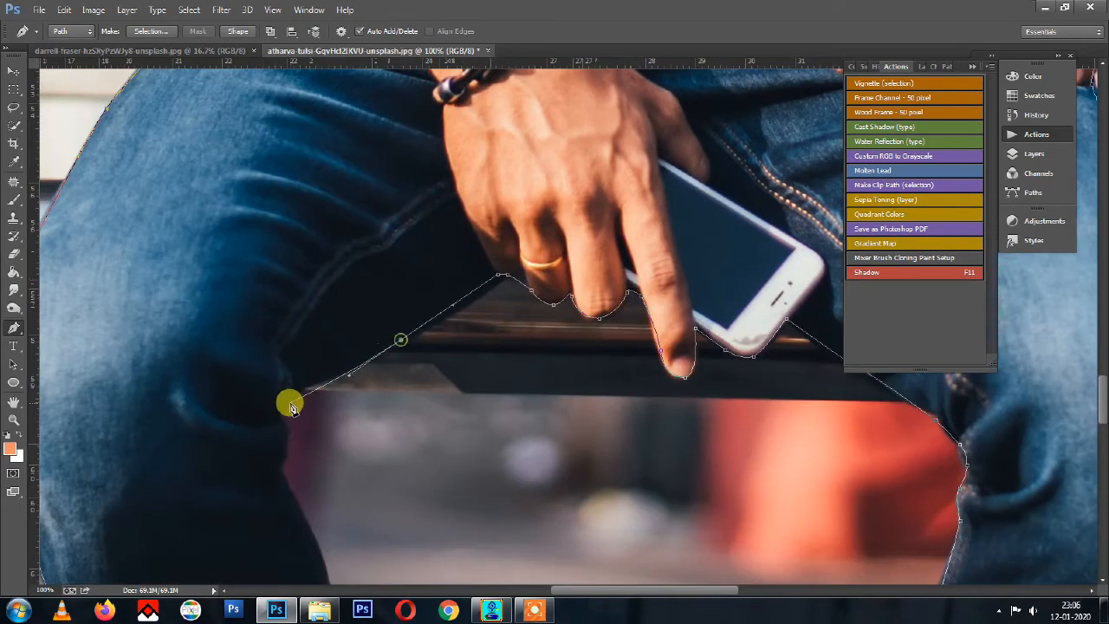
{"action": "left_click", "coordinate": [276, 476]}
{"action": "left_click_drag", "start_coordinate": [227, 511], "coordinate": [385, 257]}
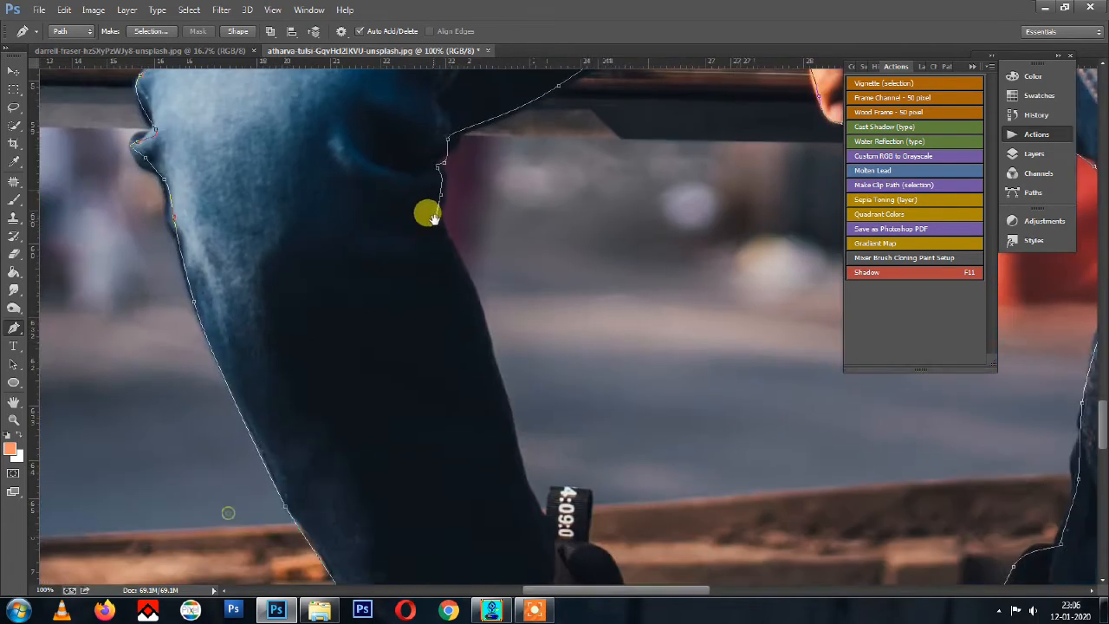
{"action": "left_click_drag", "start_coordinate": [497, 378], "coordinate": [523, 433]}
{"action": "key", "text": "ctrl+z"}
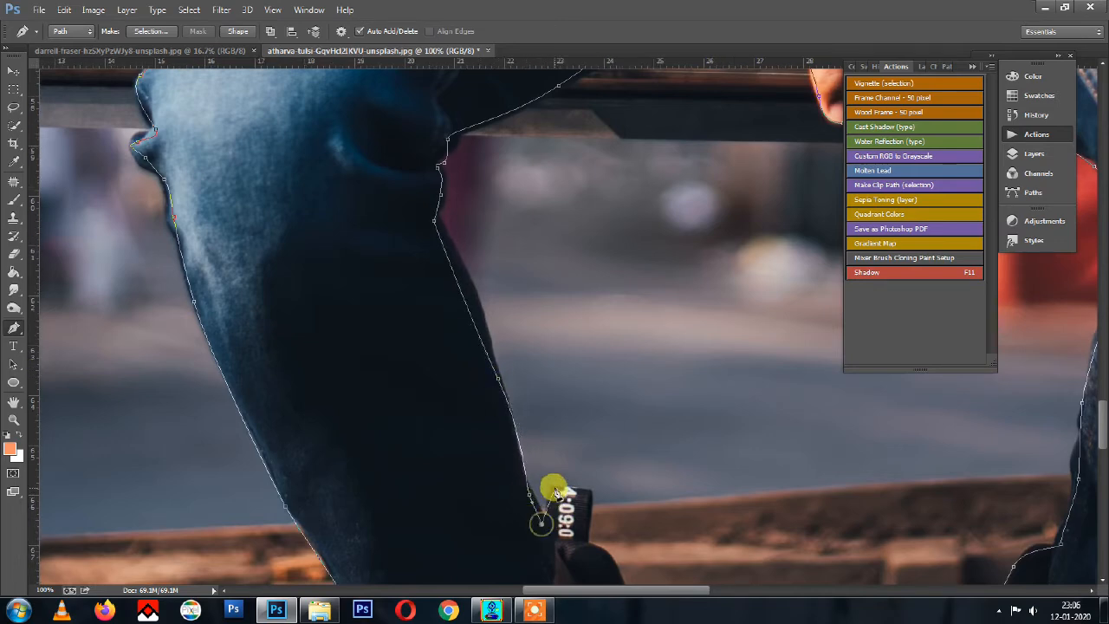
Outline the pull tab and heel of the image-left shoe and continue down its inner side
{"action": "left_click", "coordinate": [587, 543]}
{"action": "left_click_drag", "start_coordinate": [588, 543], "coordinate": [557, 314]}
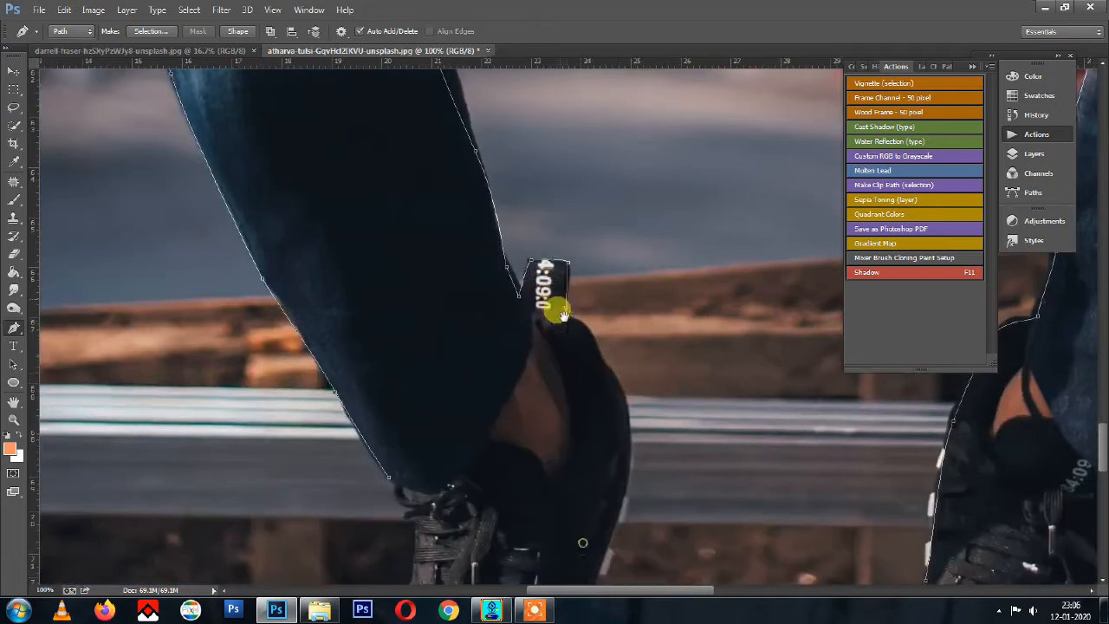
{"action": "left_click", "coordinate": [606, 374]}
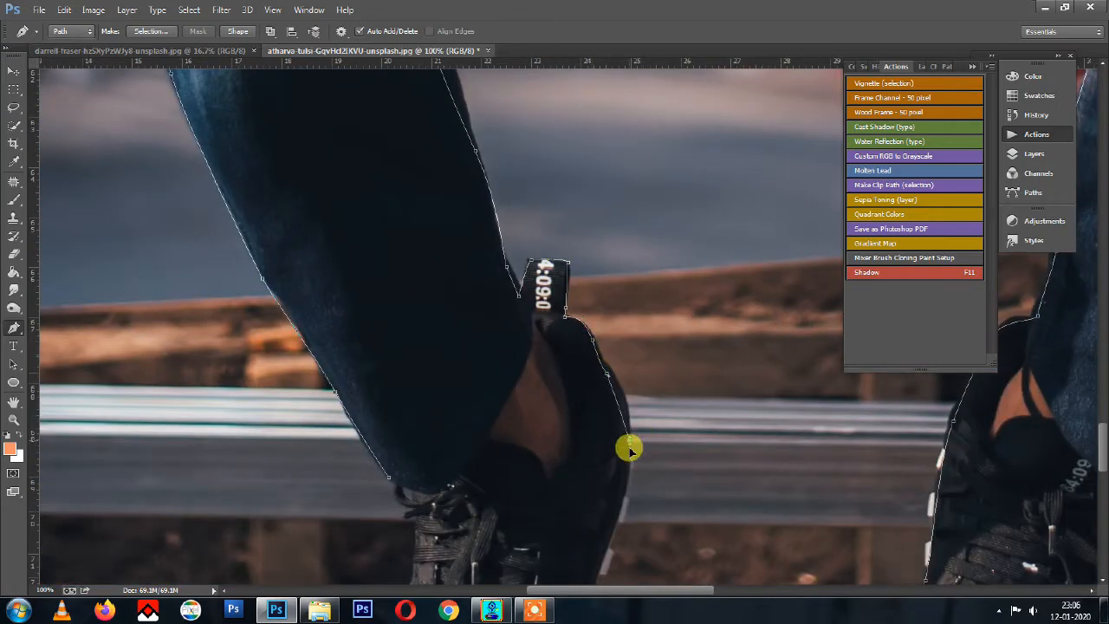
{"action": "left_click_drag", "start_coordinate": [607, 500], "coordinate": [625, 193]}
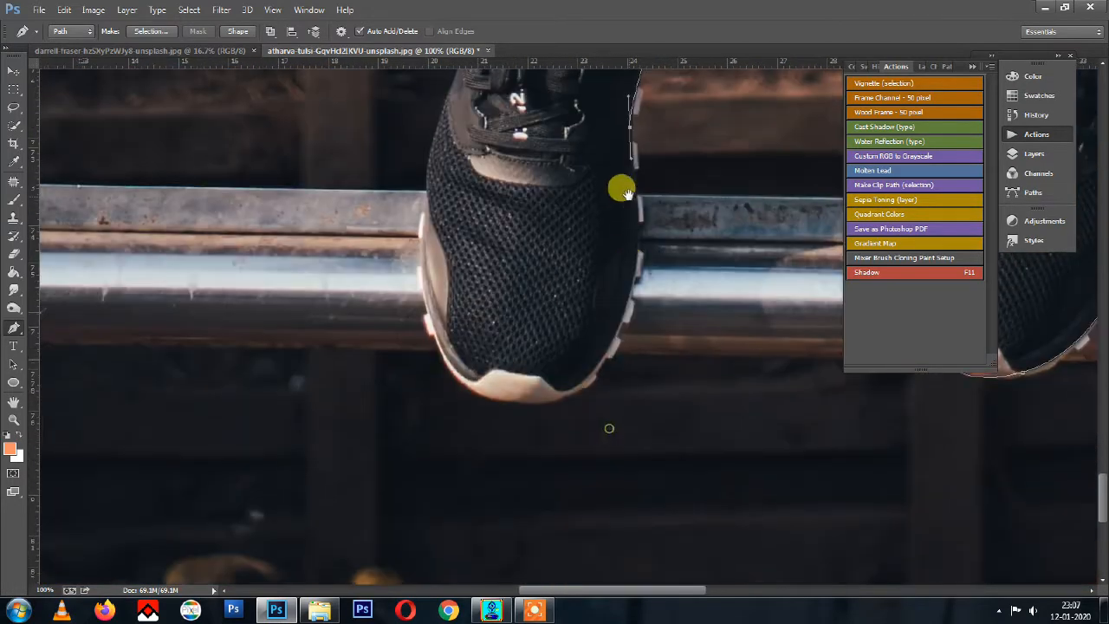
Trace the sole and toe of the image-left shoe and bring the path up its outer side toward the starting point
{"action": "left_click", "coordinate": [620, 322]}
{"action": "left_click", "coordinate": [595, 379]}
{"action": "left_click_drag", "start_coordinate": [519, 400], "coordinate": [462, 403]}
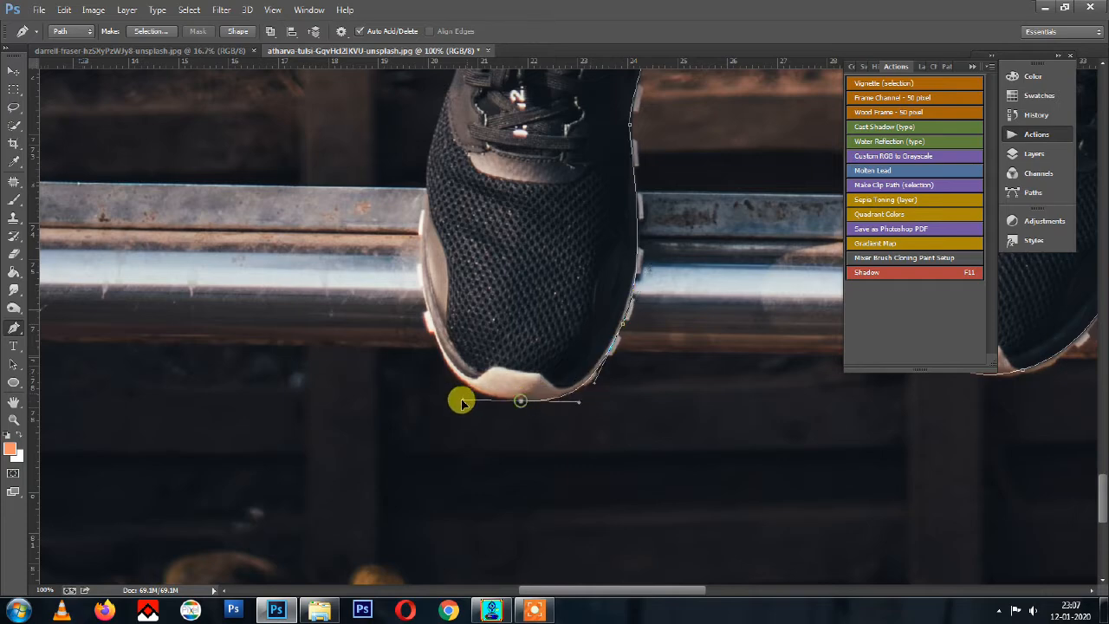
{"action": "left_click_drag", "start_coordinate": [441, 194], "coordinate": [505, 413]}
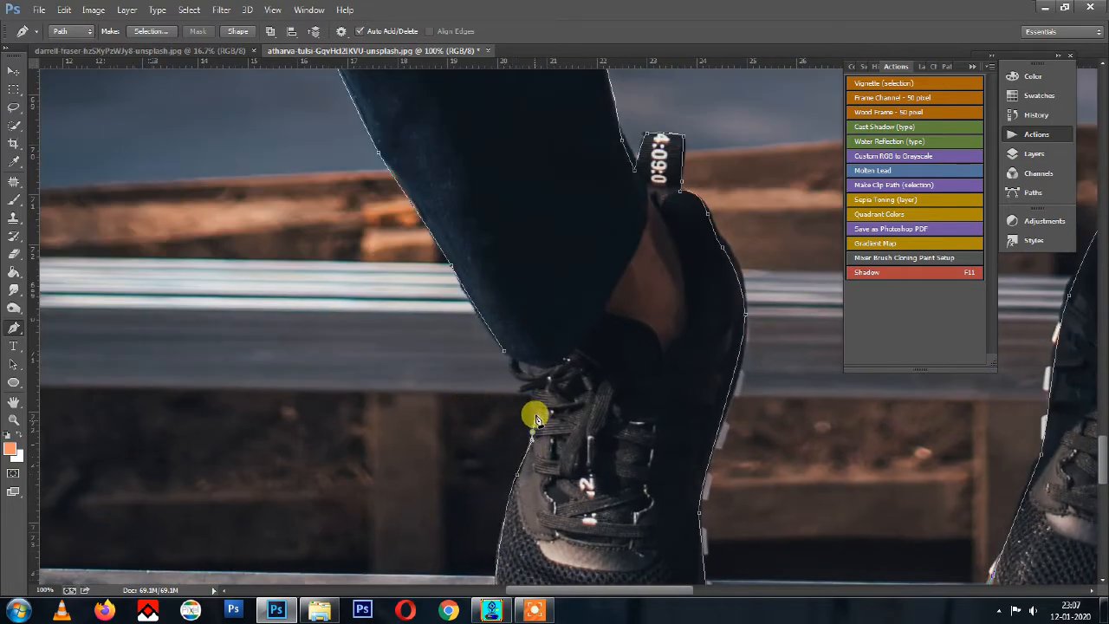
{"action": "right_click", "coordinate": [530, 199]}
{"action": "left_click", "coordinate": [561, 257]}
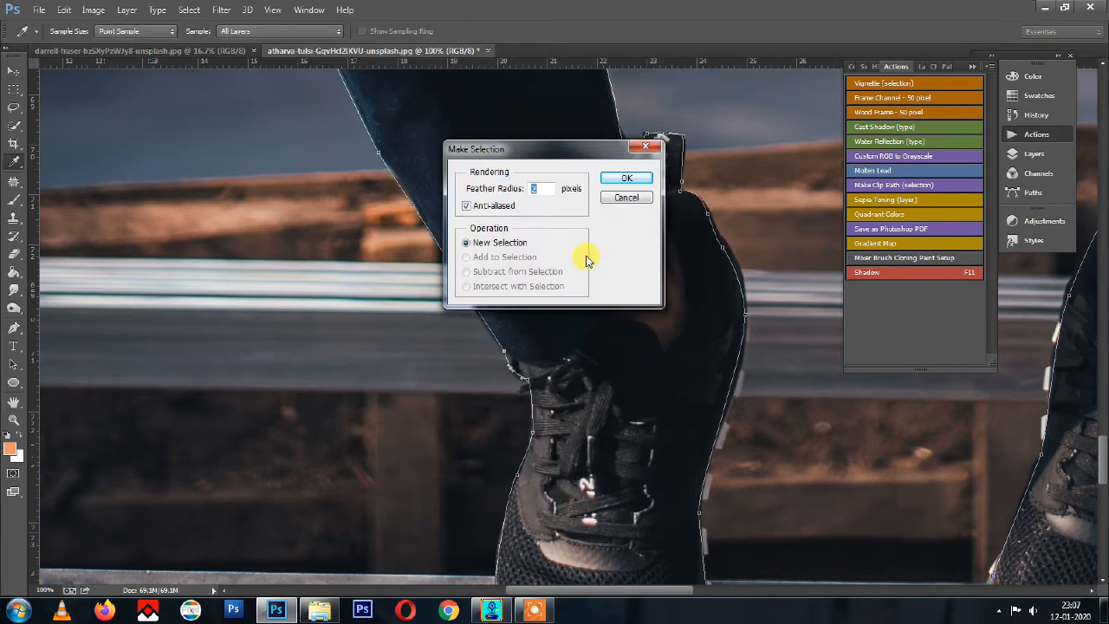
{"action": "left_click", "coordinate": [626, 198]}
Try adding a plain white layer mask to Layer 0 and undo it
{"action": "key", "text": "F7"}
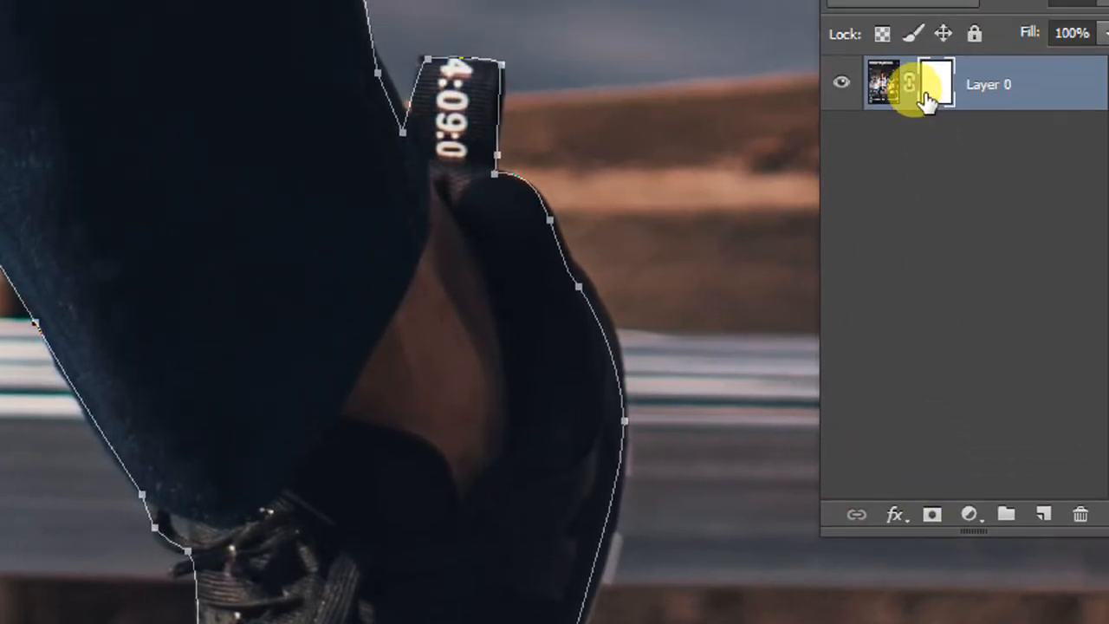
{"action": "key", "text": "ctrl+minus"}
{"action": "key", "text": "ctrl+minus"}
{"action": "key", "text": "ctrl+minus"}
{"action": "key", "text": "ctrl+minus"}
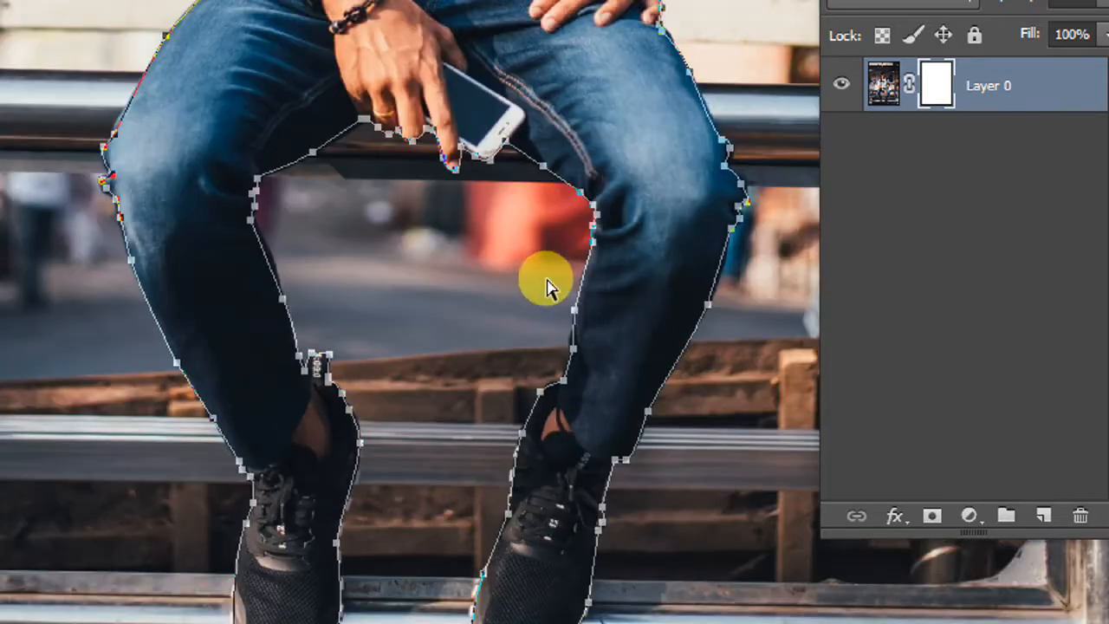
{"action": "key", "text": "ctrl+z"}
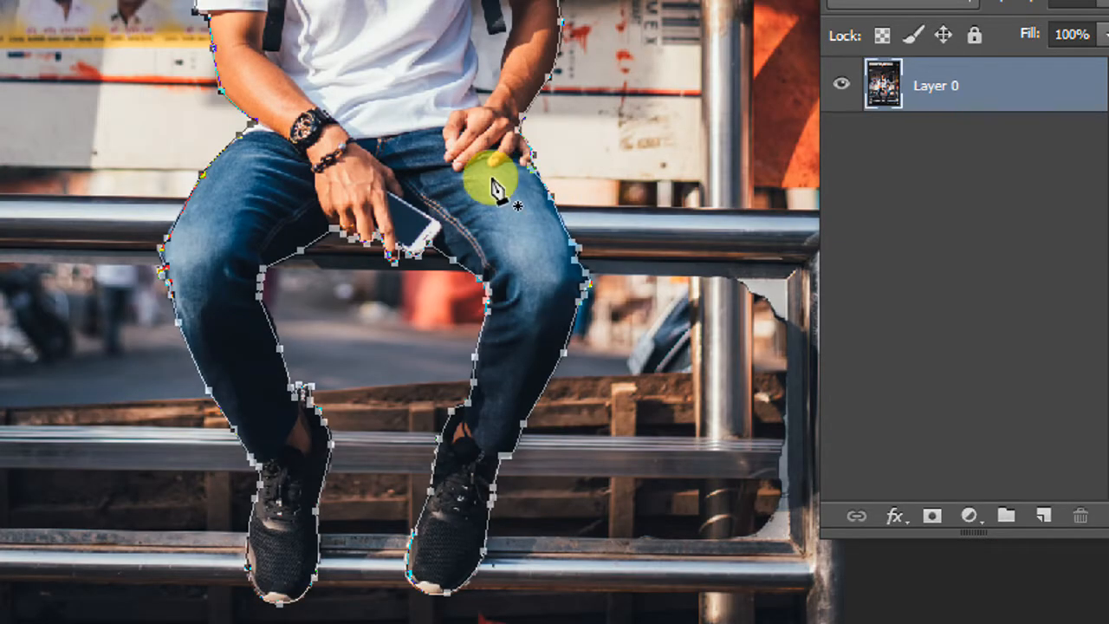
Convert the man's path to a new selection with a 2-pixel feather and add it as Layer 0's layer mask
{"action": "right_click", "coordinate": [491, 180]}
{"action": "left_click", "coordinate": [539, 310]}
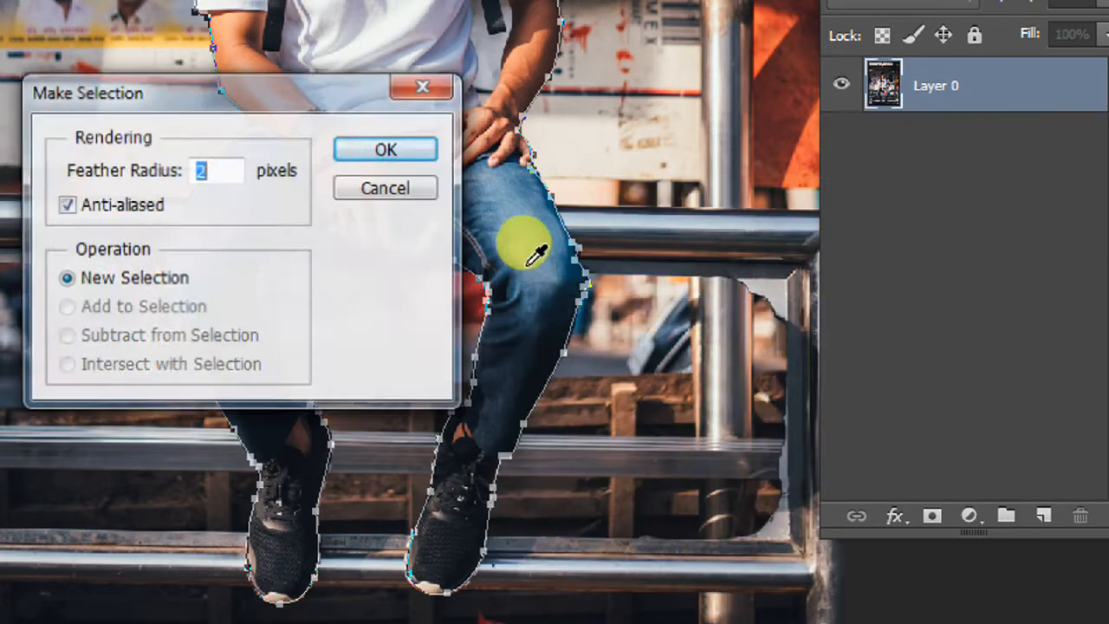
{"action": "left_click", "coordinate": [414, 158]}
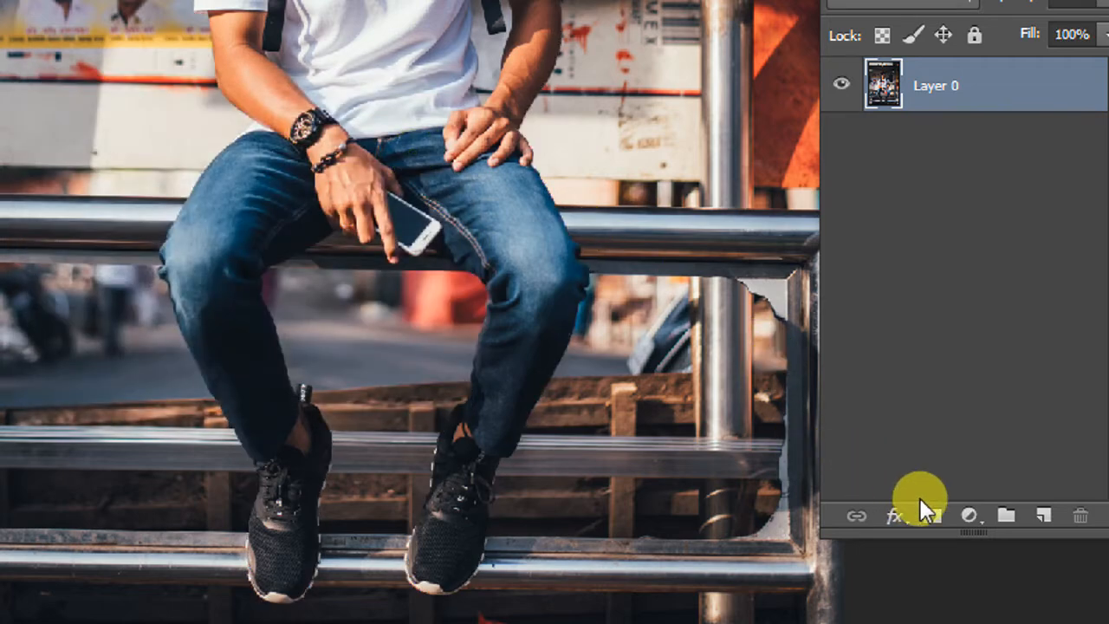
{"action": "left_click", "coordinate": [931, 517]}
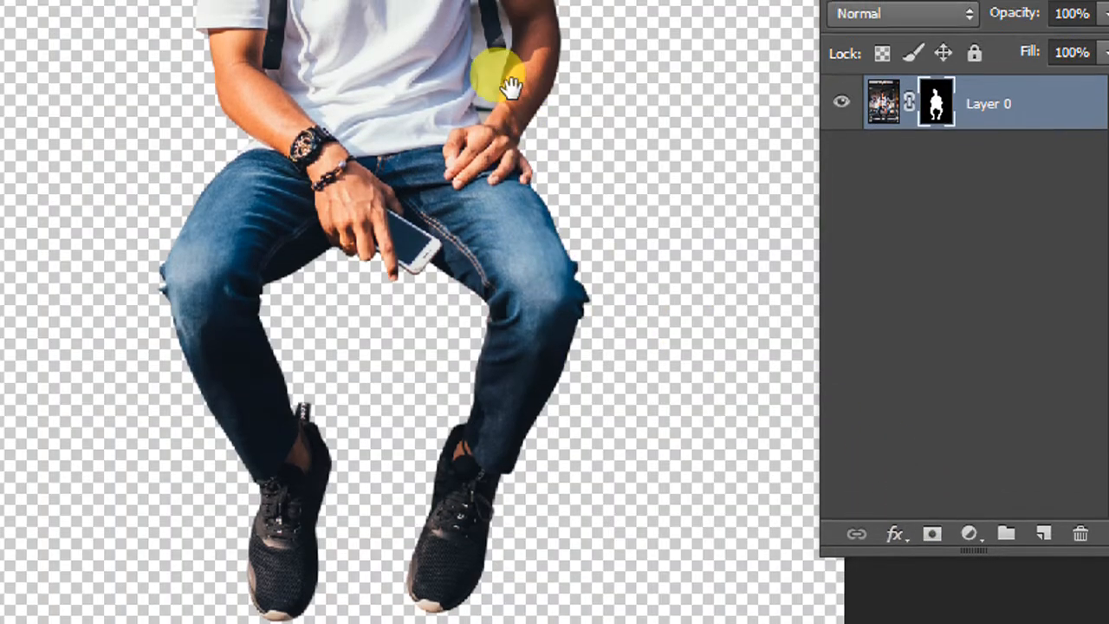
Refine the mask around the man's curly hair with an enlarged Refine Radius brush, outputting the result to the layer mask
{"action": "left_click_drag", "start_coordinate": [507, 86], "coordinate": [506, 480]}
{"action": "left_click_drag", "start_coordinate": [423, 204], "coordinate": [486, 389]}
{"action": "key", "text": "ctrl+plus"}
{"action": "left_click_drag", "start_coordinate": [499, 182], "coordinate": [512, 359]}
{"action": "right_click", "coordinate": [936, 135]}
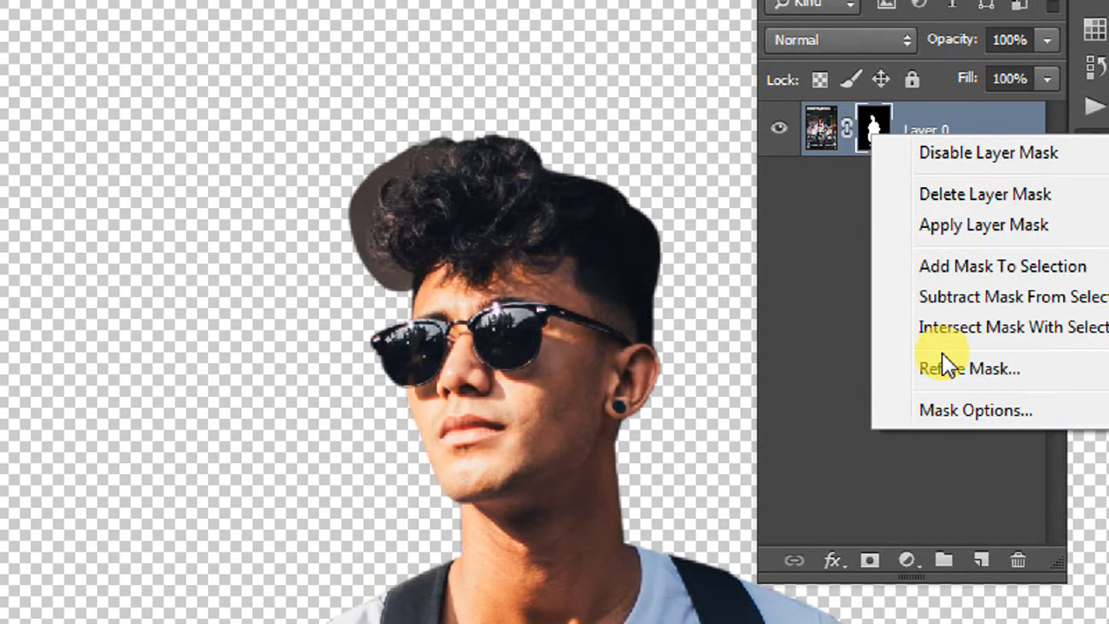
{"action": "left_click", "coordinate": [1006, 368]}
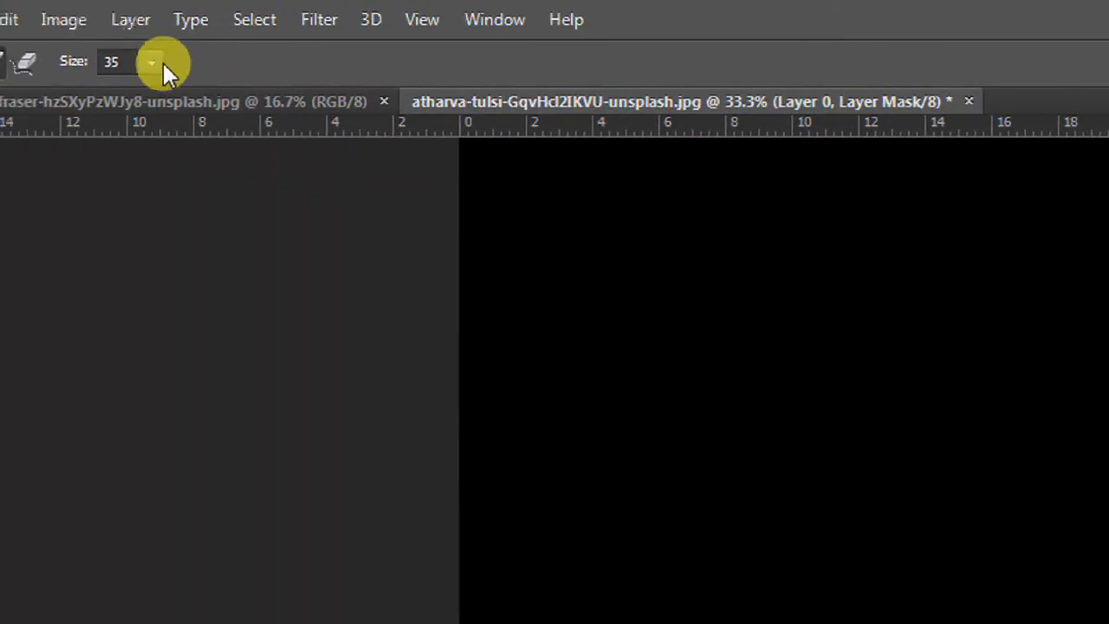
{"action": "left_click", "coordinate": [164, 63]}
{"action": "left_click_drag", "start_coordinate": [176, 91], "coordinate": [217, 91]}
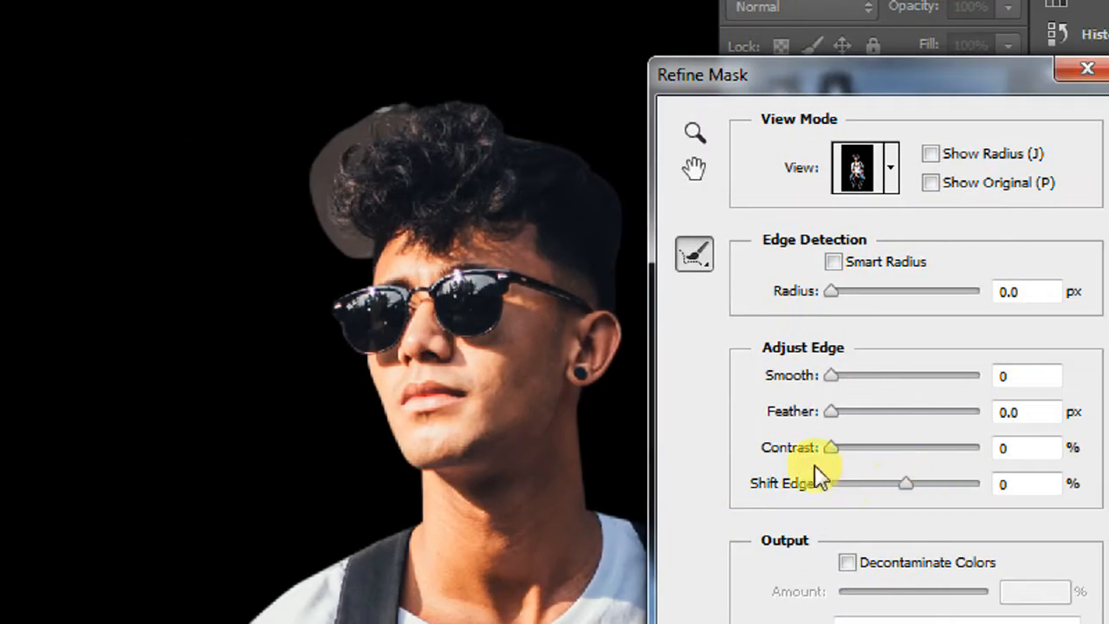
{"action": "mouse_move", "coordinate": [485, 241]}
{"action": "left_mouse_down"}
{"action": "mouse_move", "coordinate": [413, 148]}
{"action": "mouse_move", "coordinate": [408, 119]}
{"action": "mouse_move", "coordinate": [341, 158]}
{"action": "mouse_move", "coordinate": [329, 150]}
{"action": "mouse_move", "coordinate": [341, 214]}
{"action": "mouse_move", "coordinate": [363, 236]}
{"action": "mouse_move", "coordinate": [350, 230]}
{"action": "mouse_move", "coordinate": [358, 237]}
{"action": "mouse_move", "coordinate": [349, 171]}
{"action": "mouse_move", "coordinate": [402, 124]}
{"action": "mouse_move", "coordinate": [401, 141]}
{"action": "left_mouse_up"}
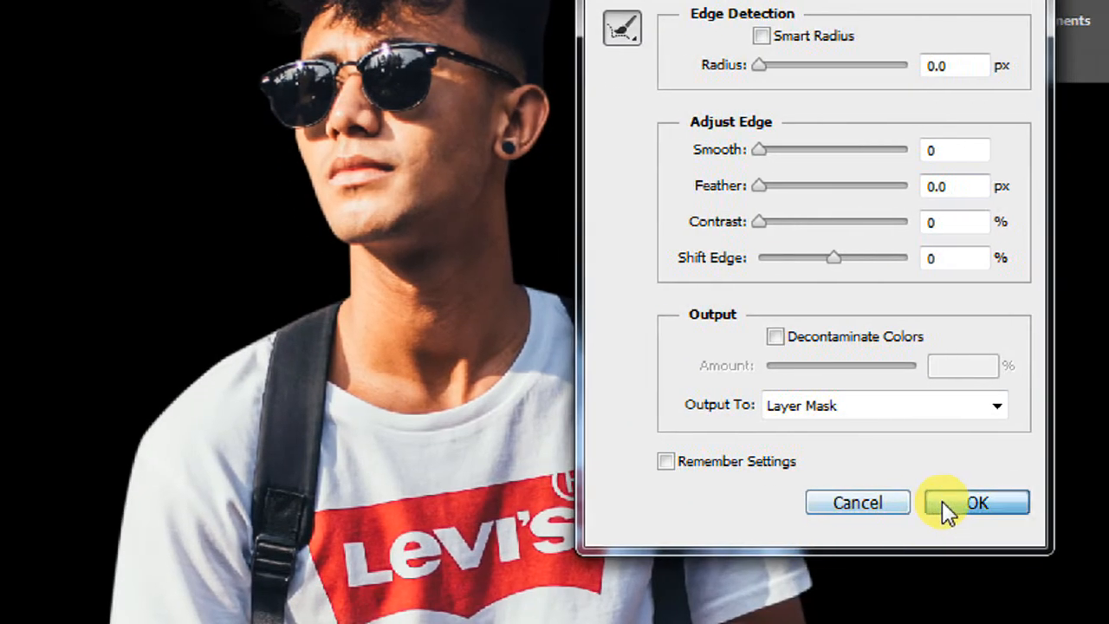
{"action": "left_click", "coordinate": [943, 502]}
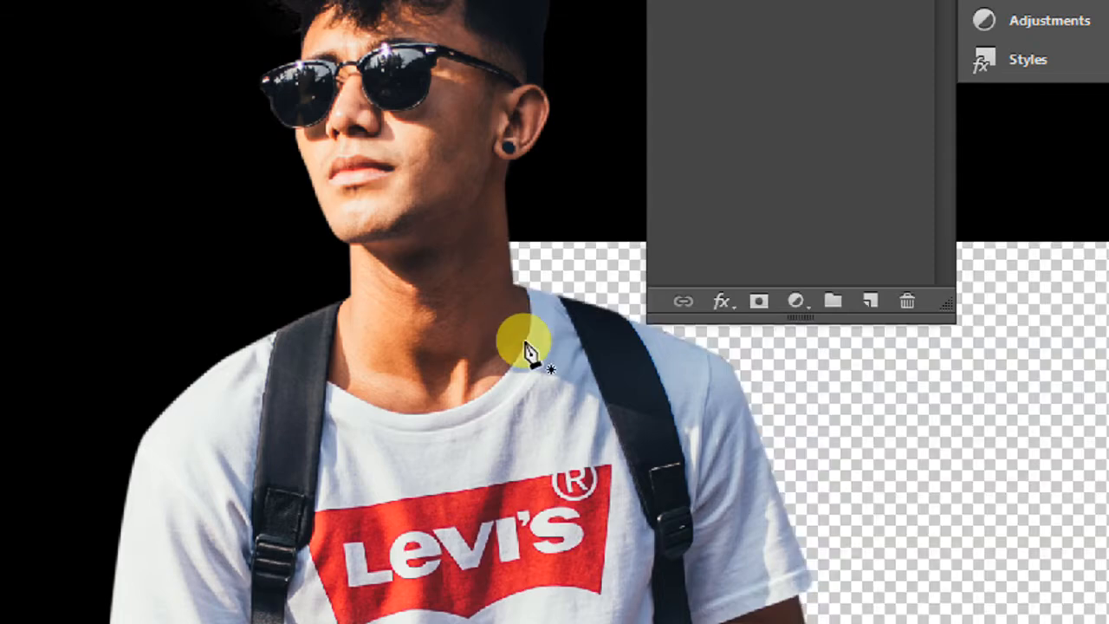
With the Pen tool, trace the shirt-side edge of the background gap beside the hanging strap, from the strap down to the hand
{"action": "key", "text": "ctrl+minus"}
{"action": "key", "text": "ctrl+minus"}
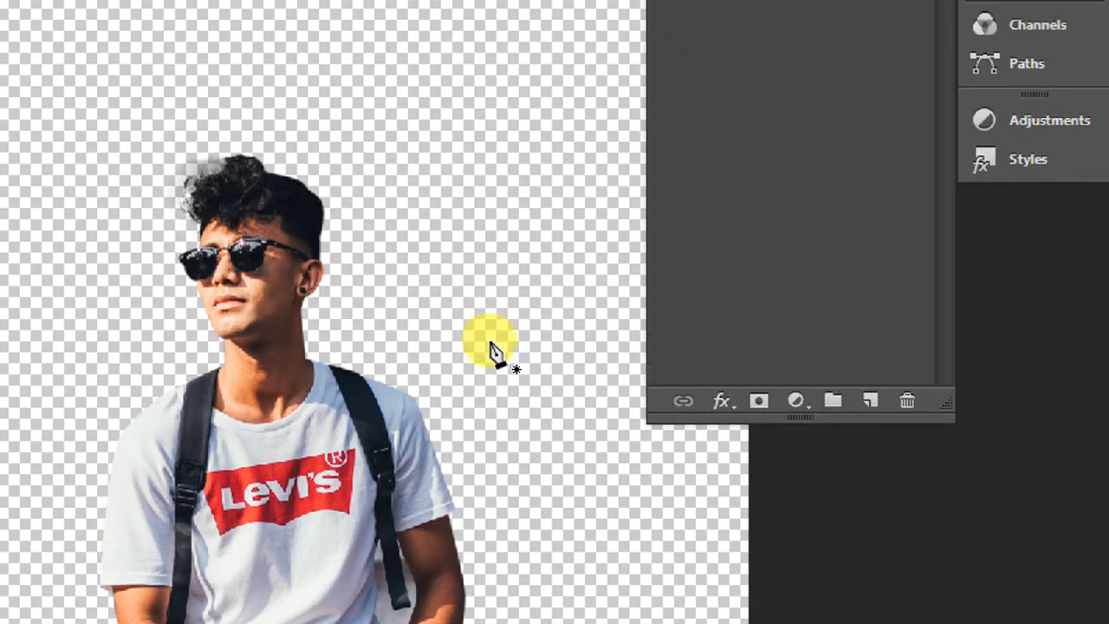
{"action": "key", "text": "ctrl+plus"}
{"action": "key", "text": "ctrl+plus"}
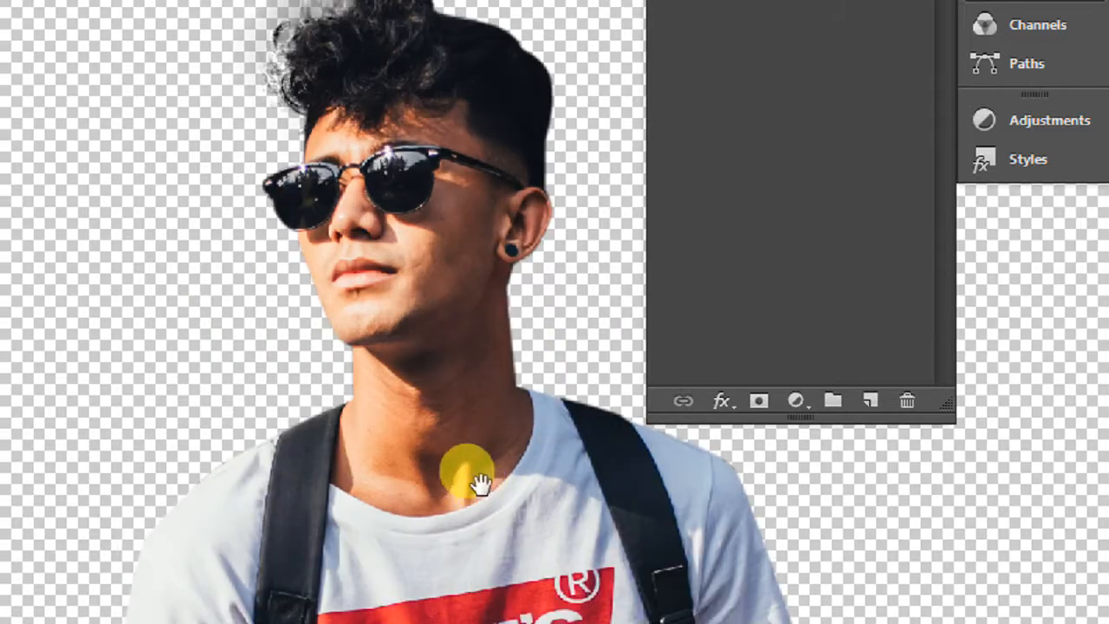
{"action": "left_click_drag", "start_coordinate": [481, 485], "coordinate": [288, 213]}
{"action": "left_click_drag", "start_coordinate": [419, 359], "coordinate": [371, 187]}
{"action": "key", "text": "ctrl+plus"}
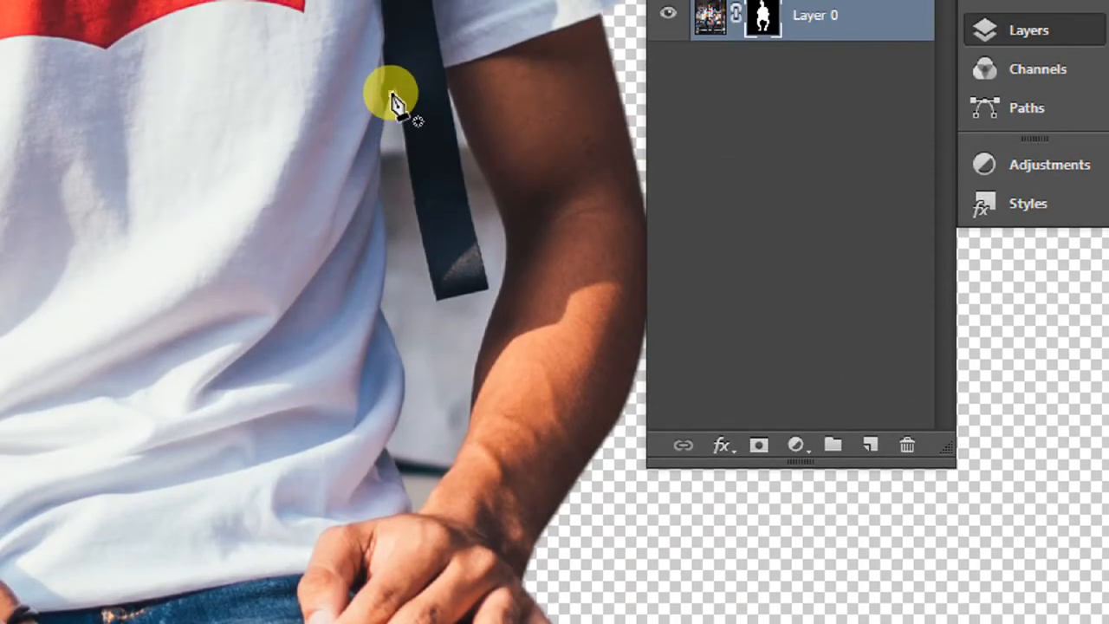
{"action": "left_click", "coordinate": [391, 48]}
{"action": "left_click_drag", "start_coordinate": [385, 75], "coordinate": [381, 87]}
{"action": "left_click_drag", "start_coordinate": [377, 137], "coordinate": [378, 162]}
{"action": "left_click_drag", "start_coordinate": [380, 262], "coordinate": [380, 313]}
{"action": "left_click_drag", "start_coordinate": [390, 343], "coordinate": [396, 359]}
{"action": "left_click_drag", "start_coordinate": [396, 401], "coordinate": [388, 442]}
{"action": "left_click_drag", "start_coordinate": [390, 461], "coordinate": [458, 457]}
{"action": "left_click", "coordinate": [406, 505]}
{"action": "left_click", "coordinate": [412, 509]}
Continue the gap's path up the inner edge of the arm, around the hanging strap end, and close it at the starting point
{"action": "left_click_drag", "start_coordinate": [470, 397], "coordinate": [475, 380]}
{"action": "left_click", "coordinate": [494, 316]}
{"action": "left_click", "coordinate": [506, 262]}
{"action": "left_click_drag", "start_coordinate": [499, 215], "coordinate": [495, 202]}
{"action": "left_click", "coordinate": [464, 130]}
{"action": "left_click", "coordinate": [447, 95]}
{"action": "left_click", "coordinate": [471, 234]}
{"action": "left_click_drag", "start_coordinate": [479, 268], "coordinate": [466, 305]}
{"action": "left_click", "coordinate": [440, 297]}
{"action": "left_click", "coordinate": [410, 161]}
{"action": "left_click", "coordinate": [391, 94]}
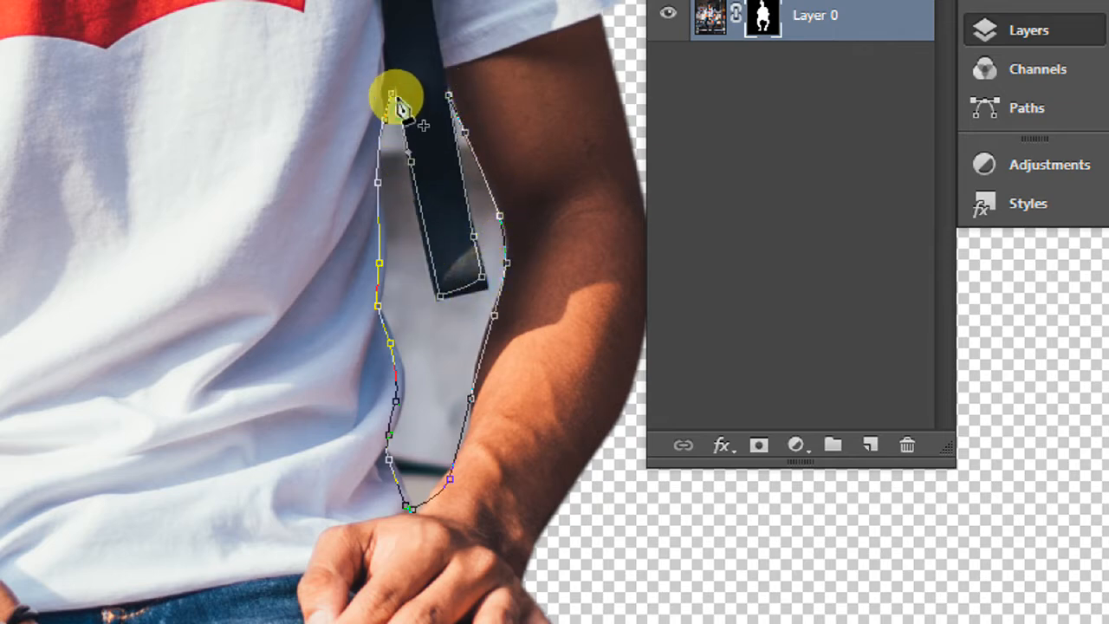
Convert the closed gap path between the shirt and the arm to a selection
{"action": "right_click", "coordinate": [386, 114]}
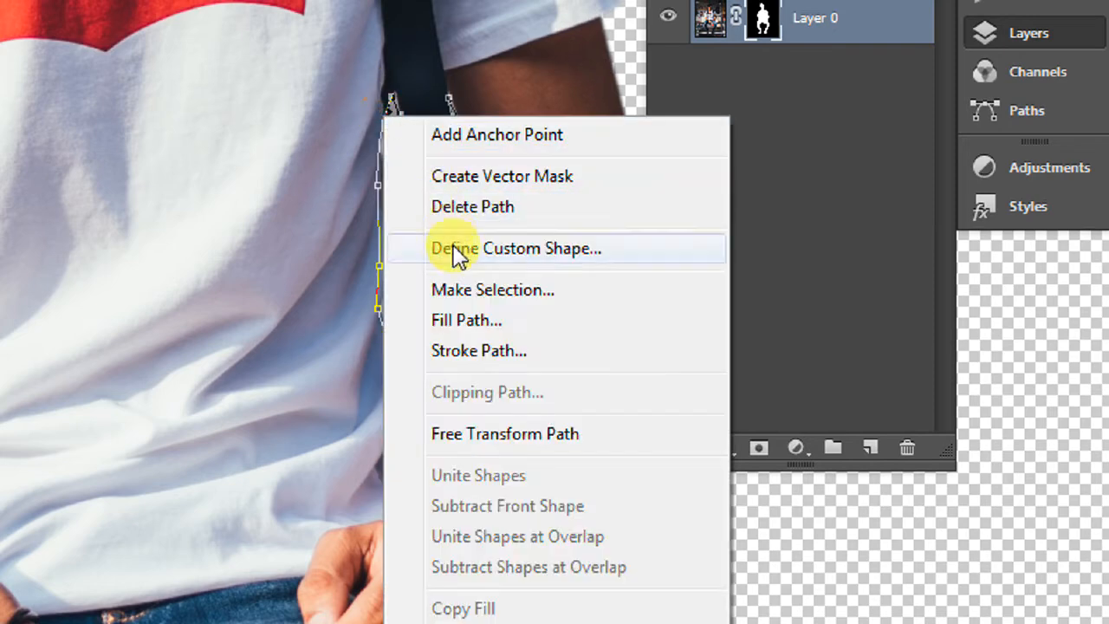
{"action": "left_click", "coordinate": [465, 295]}
{"action": "key", "text": "Return"}
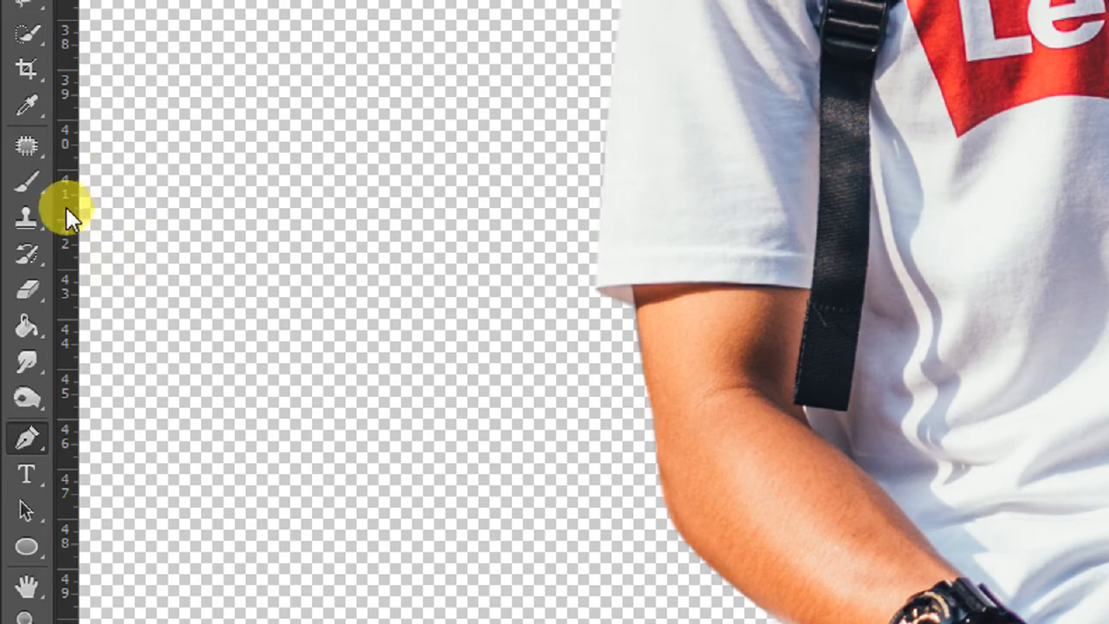
Brush the selected gap out of the layer mask at 100% opacity and 100% flow, and deselect it
{"action": "left_click", "coordinate": [46, 178]}
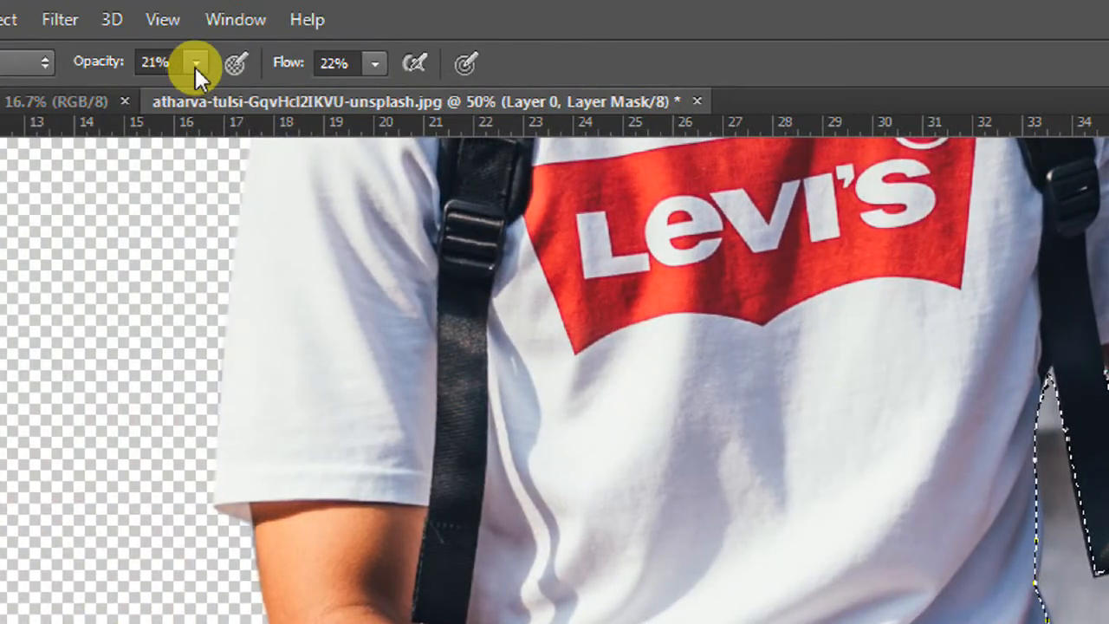
{"action": "left_click", "coordinate": [198, 62]}
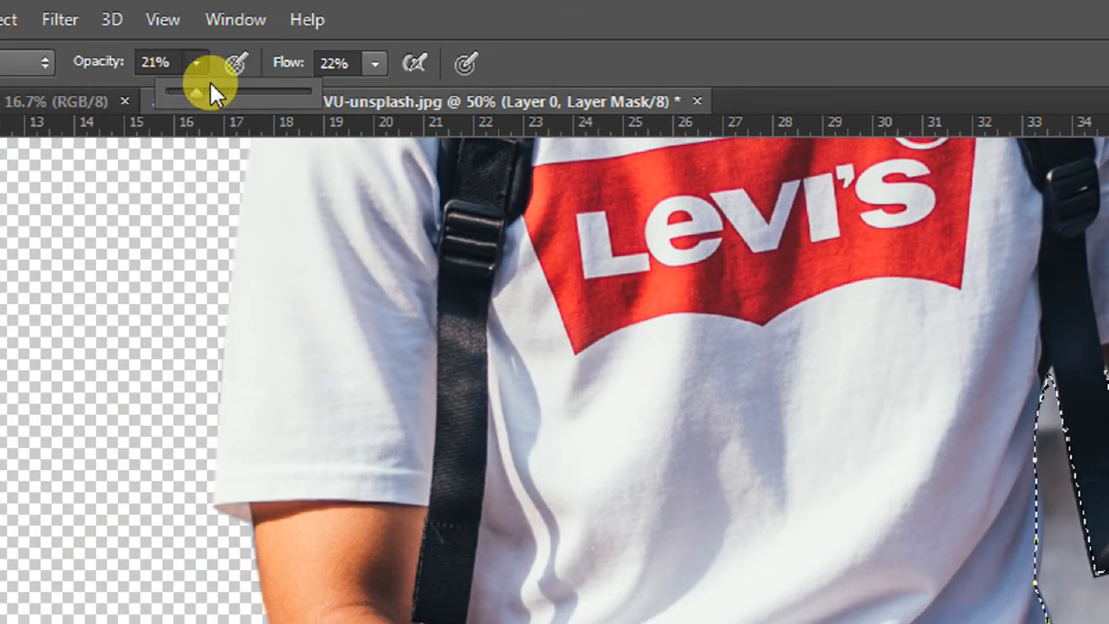
{"action": "left_click", "coordinate": [372, 69]}
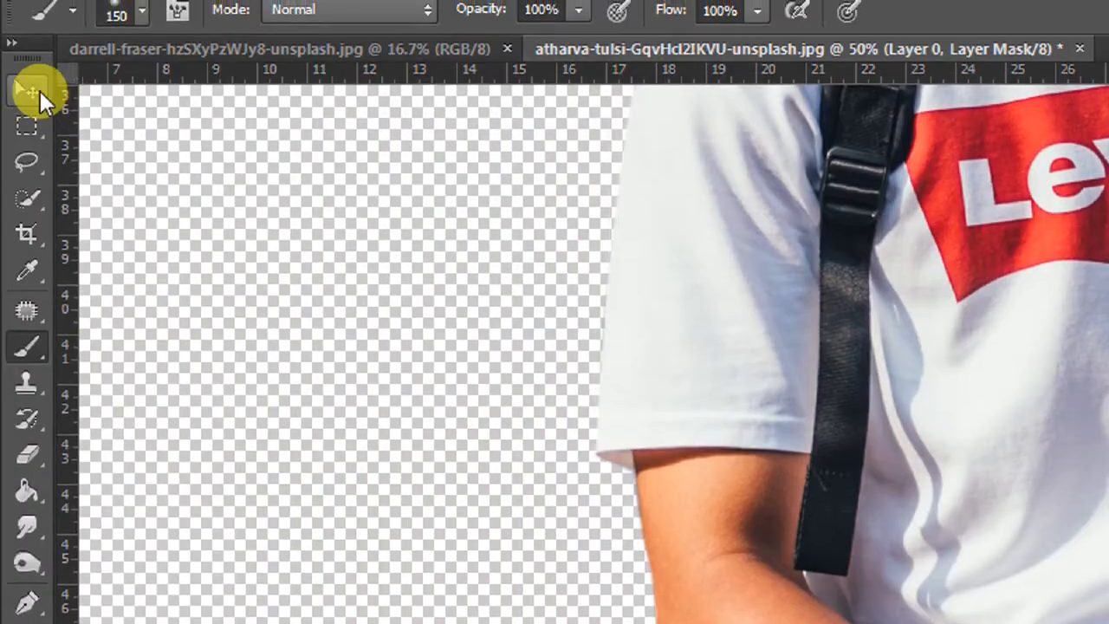
{"action": "left_click", "coordinate": [38, 91]}
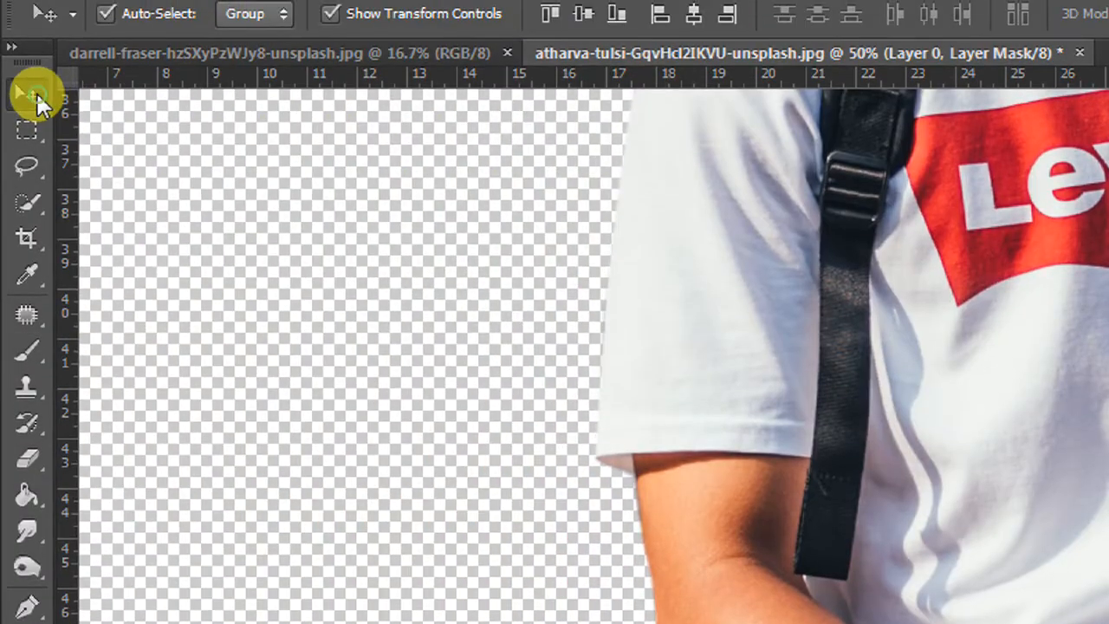
{"action": "scroll", "coordinate": [948, 482], "scroll_direction": "down", "scroll_amount": 3}
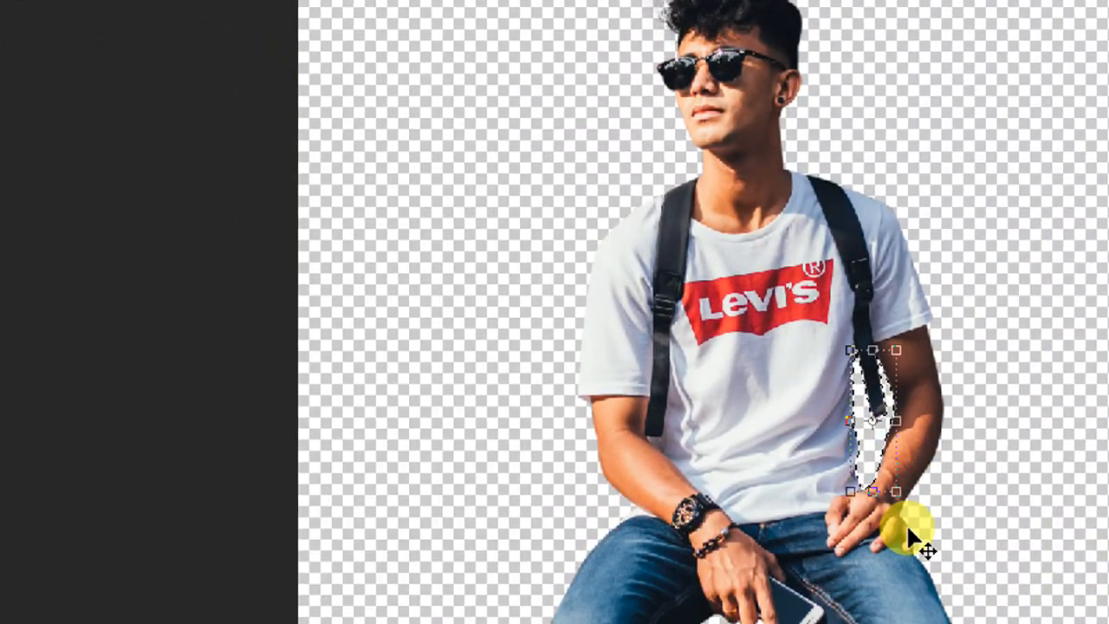
{"action": "key", "text": "ctrl+d"}
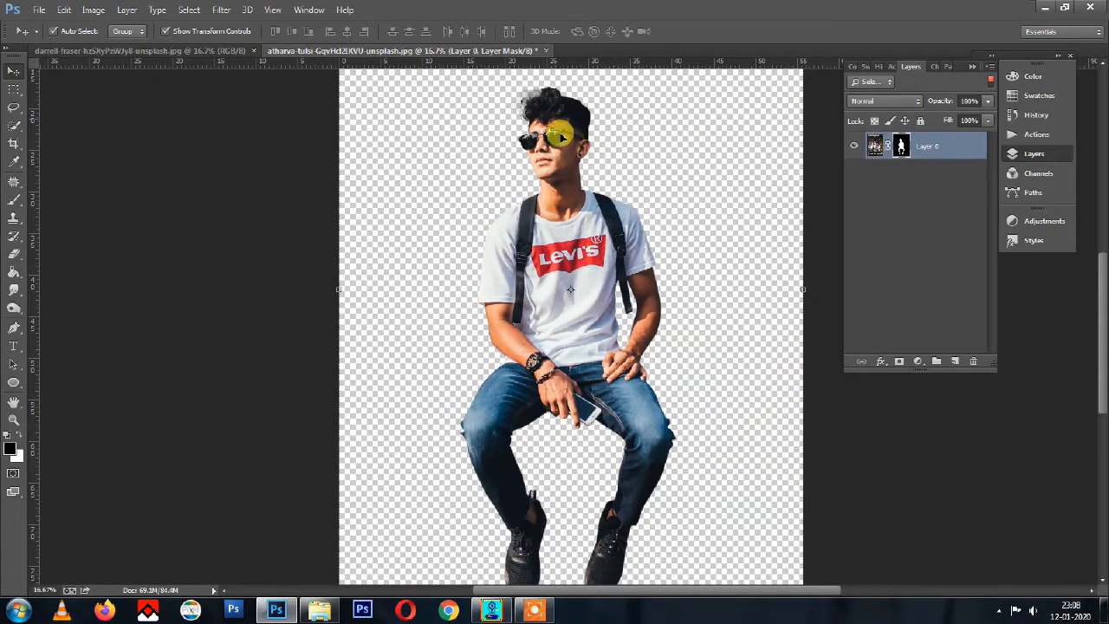
Move the masked man into the vintage car photo document as a new layer above the Background
{"action": "scroll", "coordinate": [573, 249], "scroll_direction": "down", "scroll_amount": 1}
{"action": "left_click_drag", "start_coordinate": [574, 245], "coordinate": [569, 291]}
{"action": "key", "text": "ctrl+minus"}
Free Transform the man to about 69% of his size and seat him on the front of the green car
{"action": "key", "text": "ctrl+t"}
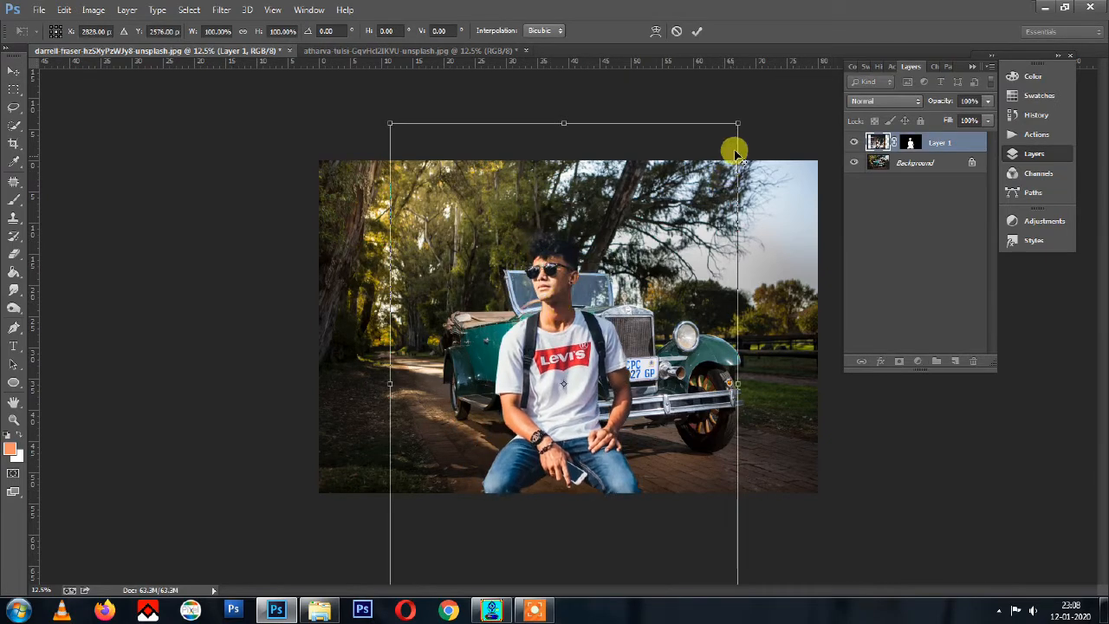
{"action": "left_click_drag", "start_coordinate": [736, 123], "coordinate": [666, 232]}
{"action": "left_click_drag", "start_coordinate": [589, 336], "coordinate": [637, 212]}
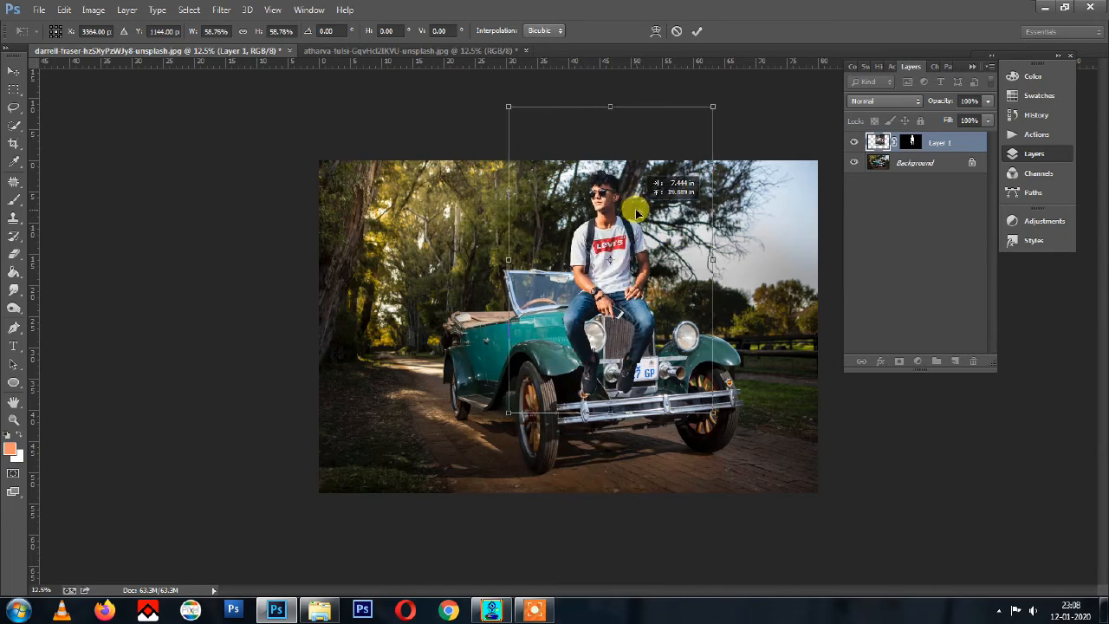
{"action": "left_click_drag", "start_coordinate": [712, 411], "coordinate": [733, 453]}
{"action": "mouse_move", "coordinate": [683, 390]}
{"action": "left_mouse_down"}
{"action": "mouse_move", "coordinate": [673, 372]}
{"action": "mouse_move", "coordinate": [677, 399]}
{"action": "mouse_move", "coordinate": [673, 389]}
{"action": "left_mouse_up"}
{"action": "left_click_drag", "start_coordinate": [733, 439], "coordinate": [737, 459]}
{"action": "left_click_drag", "start_coordinate": [690, 414], "coordinate": [683, 405]}
{"action": "left_click_drag", "start_coordinate": [728, 447], "coordinate": [677, 412]}
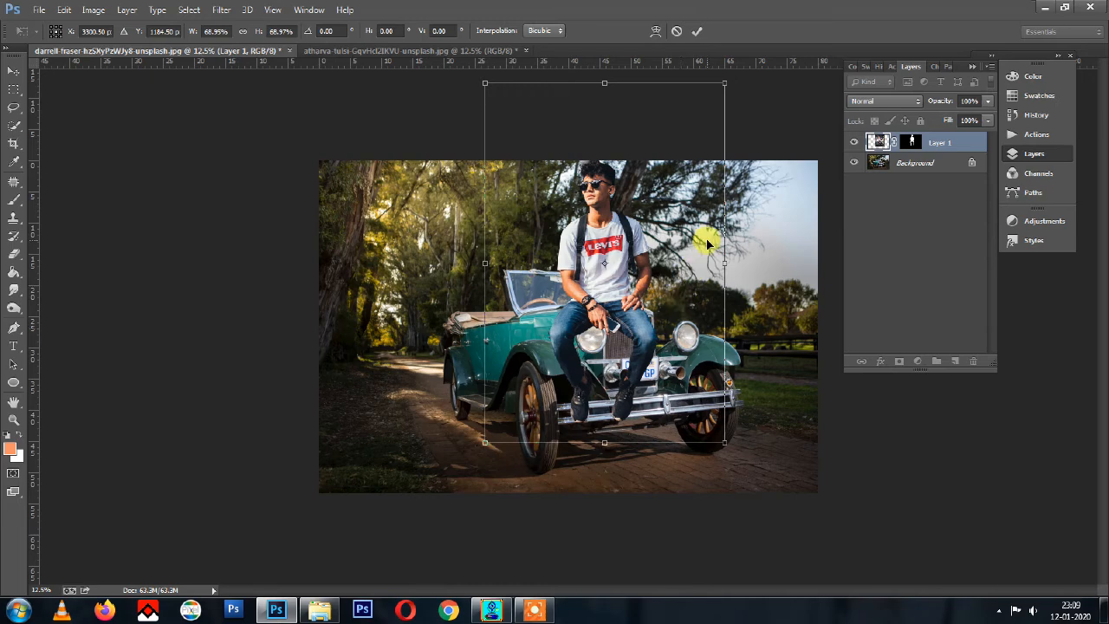
Reduce the man's scale to about 67%, apply the transform and nudge him so his shoes rest at the front bumper
{"action": "left_click_drag", "start_coordinate": [725, 90], "coordinate": [718, 89]}
{"action": "mouse_move", "coordinate": [608, 249]}
{"action": "left_mouse_down"}
{"action": "mouse_move", "coordinate": [611, 278]}
{"action": "mouse_move", "coordinate": [606, 264]}
{"action": "left_mouse_up"}
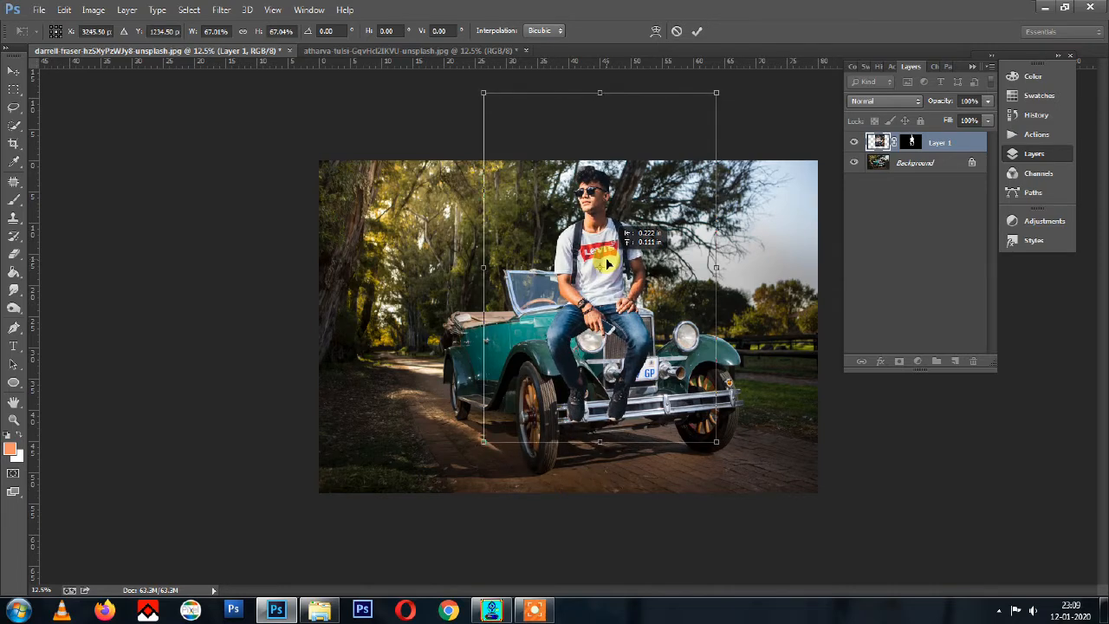
{"action": "key", "text": "Return"}
{"action": "mouse_move", "coordinate": [612, 310]}
{"action": "left_mouse_down"}
{"action": "mouse_move", "coordinate": [633, 325]}
{"action": "mouse_move", "coordinate": [620, 321]}
{"action": "left_mouse_up"}
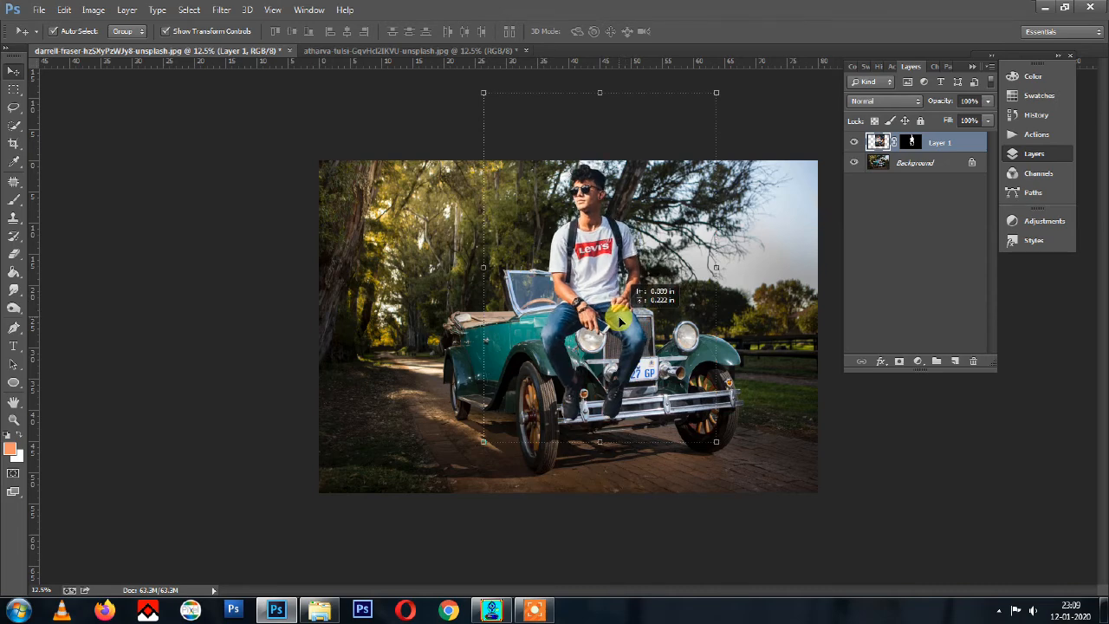
{"action": "left_click_drag", "start_coordinate": [620, 322], "coordinate": [620, 321]}
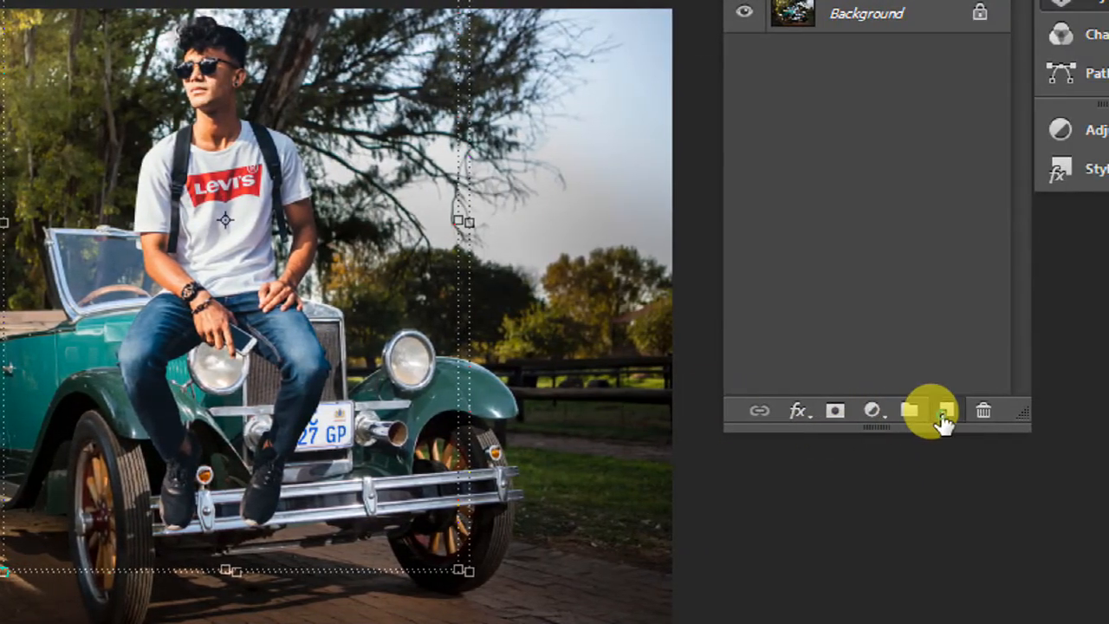
Add an empty layer between Layer 1 and the Background and make it the active layer
{"action": "left_click", "coordinate": [945, 411]}
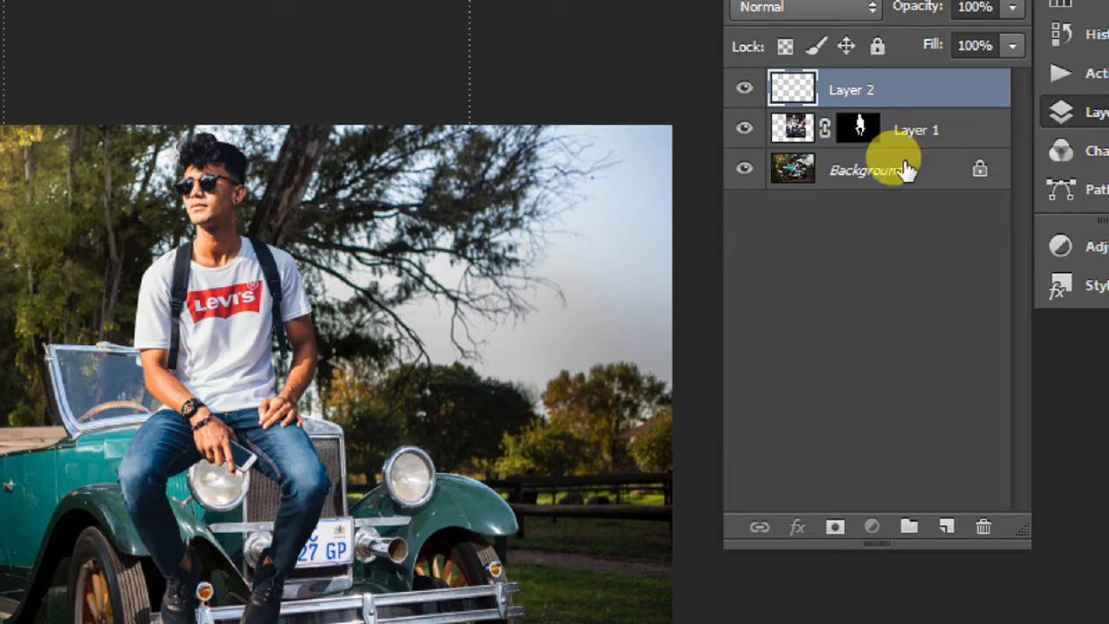
{"action": "left_click_drag", "start_coordinate": [887, 121], "coordinate": [898, 79]}
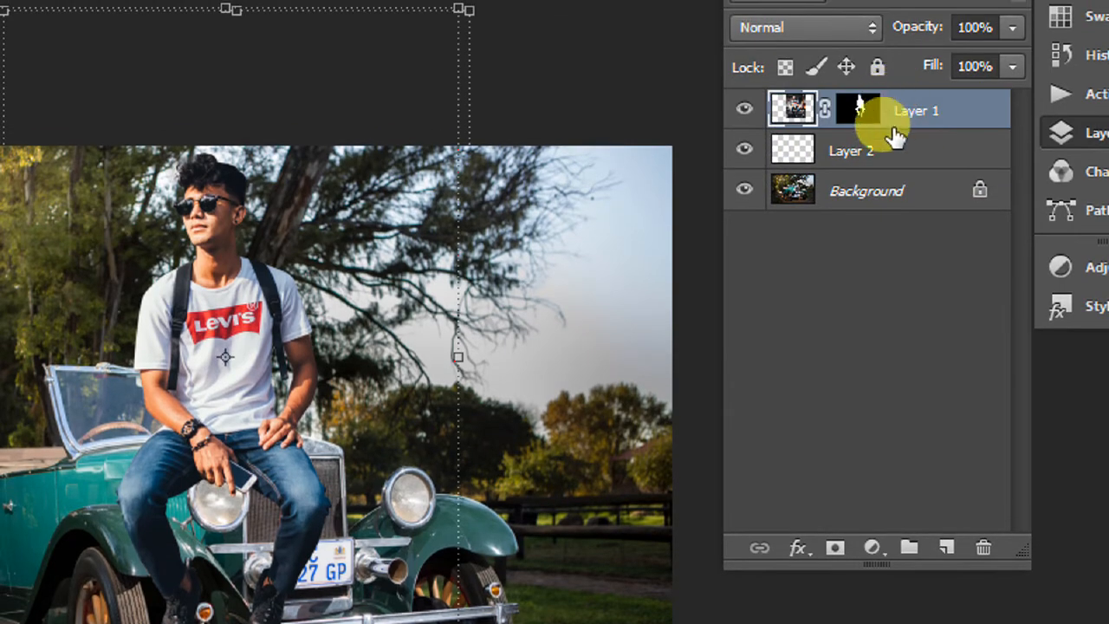
{"action": "left_click", "coordinate": [879, 149]}
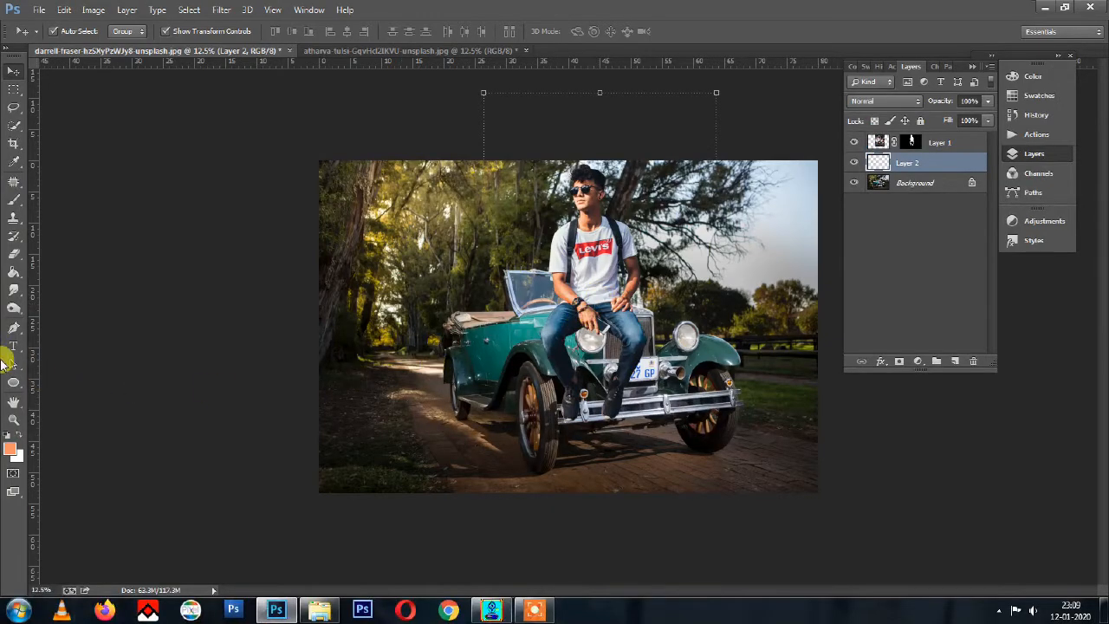
Choose the Brush tool and set its foreground colour to the dark brown #1c1711 sampled from the photo near the front wheel
{"action": "left_click", "coordinate": [12, 202]}
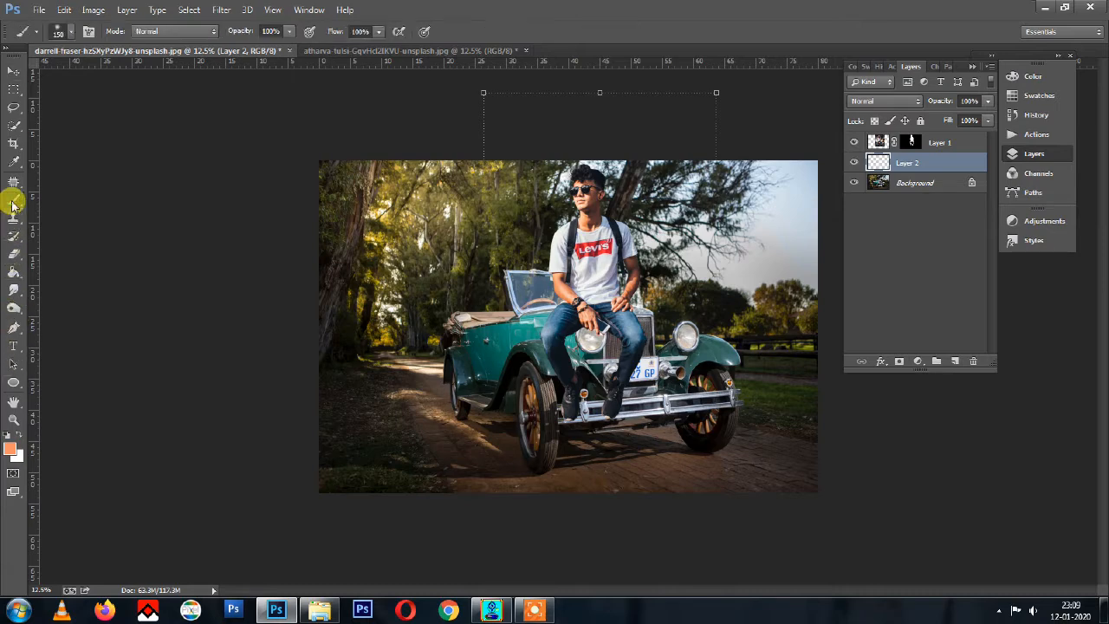
{"action": "left_click", "coordinate": [14, 450]}
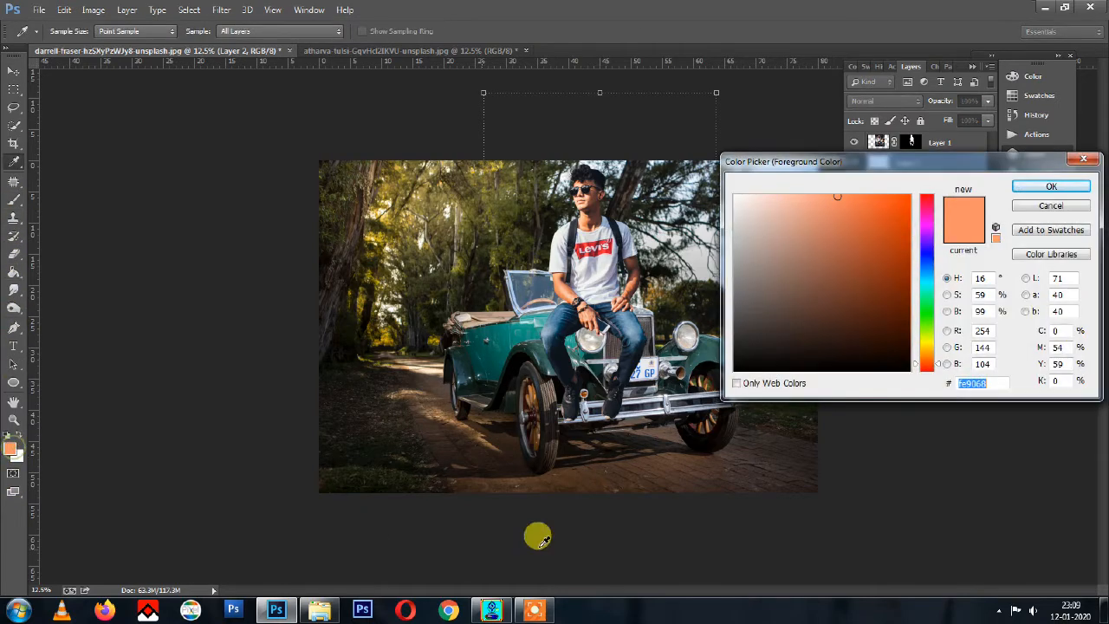
{"action": "left_click", "coordinate": [526, 463]}
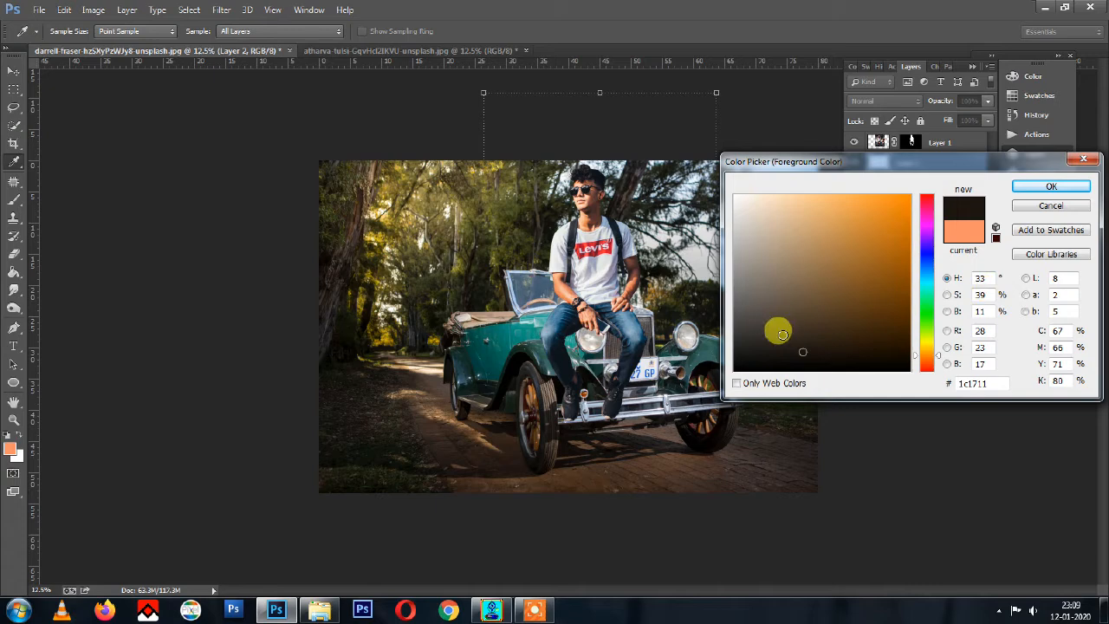
{"action": "key", "text": "Return"}
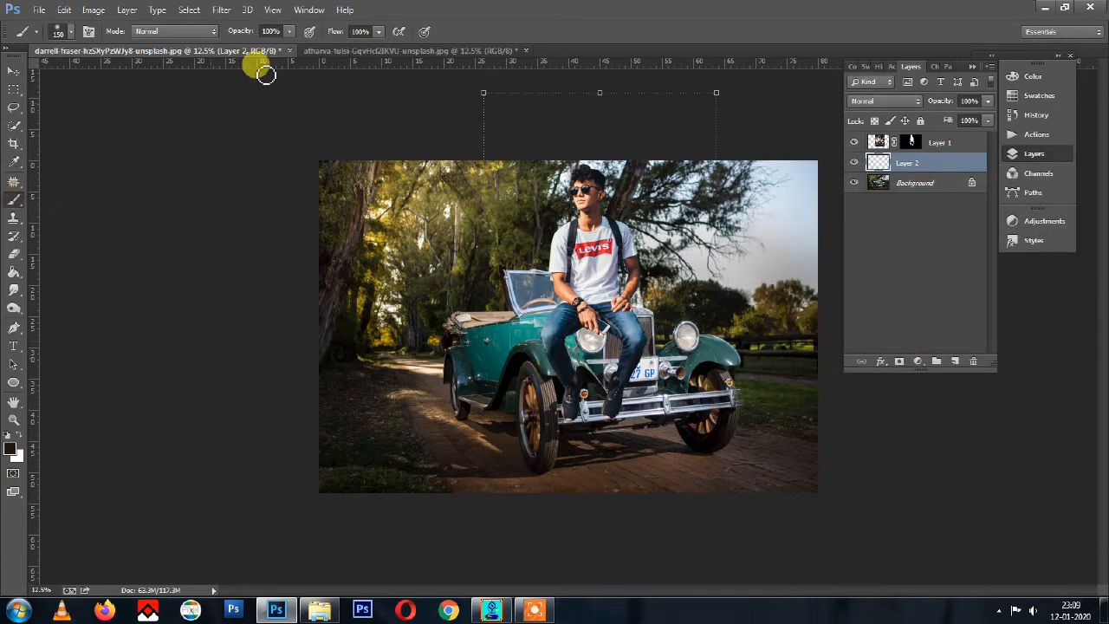
Set the brush to 48% opacity and 28% flow and paint dark shading on the car around the man's legs and shoes
{"action": "left_click", "coordinate": [287, 31]}
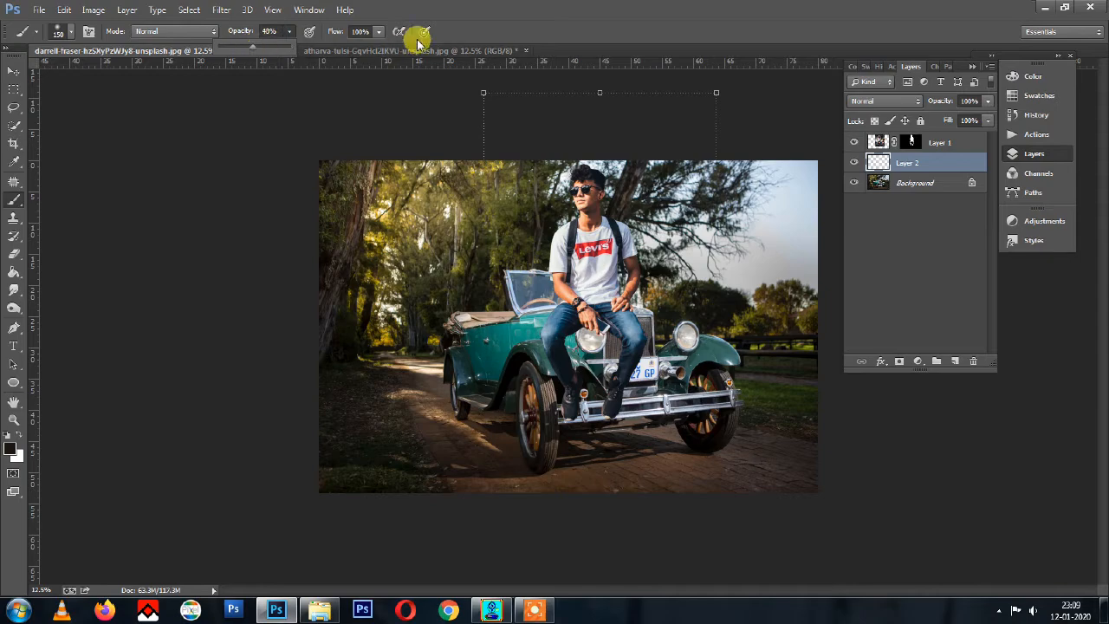
{"action": "left_click", "coordinate": [379, 32]}
{"action": "left_click", "coordinate": [619, 391]}
{"action": "key", "text": "ctrl+plus"}
{"action": "key", "text": "ctrl+plus"}
{"action": "key", "text": "ctrl+plus"}
{"action": "key", "text": "ctrl+plus"}
{"action": "key", "text": "ctrl+plus"}
{"action": "left_click_drag", "start_coordinate": [684, 403], "coordinate": [530, 290]}
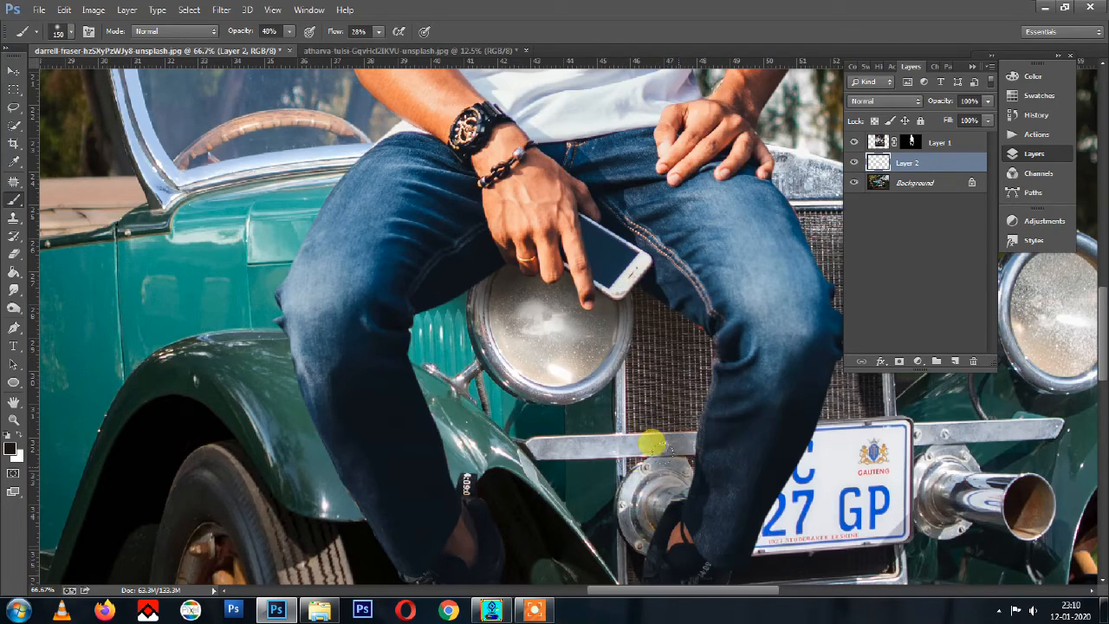
{"action": "scroll", "coordinate": [626, 421], "scroll_direction": "down", "scroll_amount": 4}
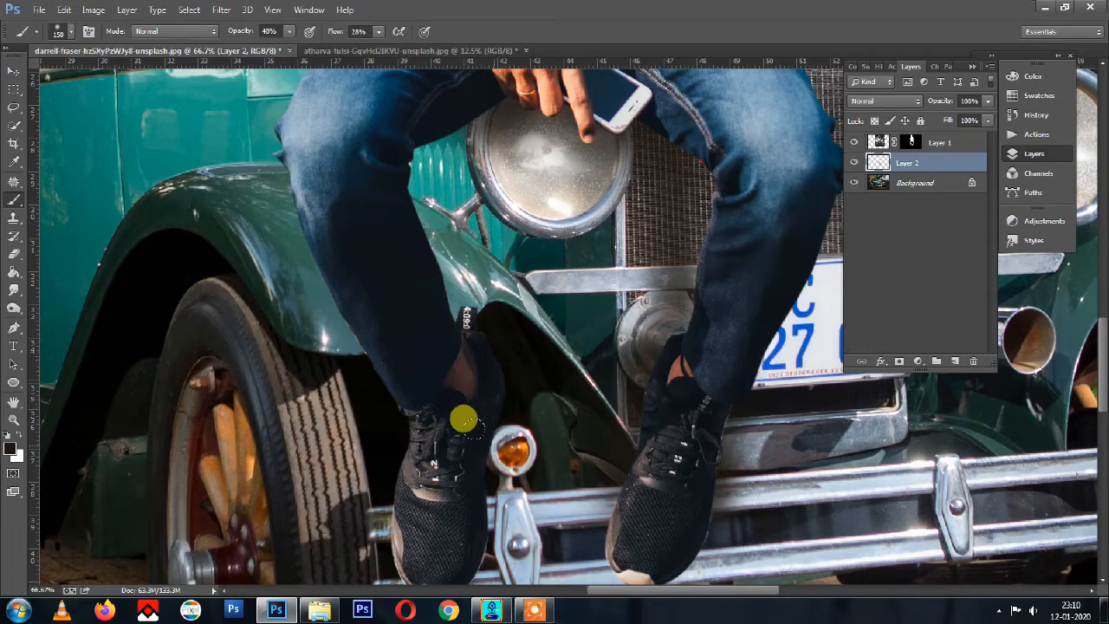
{"action": "mouse_move", "coordinate": [453, 496]}
{"action": "left_mouse_down"}
{"action": "mouse_move", "coordinate": [467, 475]}
{"action": "mouse_move", "coordinate": [452, 527]}
{"action": "mouse_move", "coordinate": [483, 456]}
{"action": "left_mouse_up"}
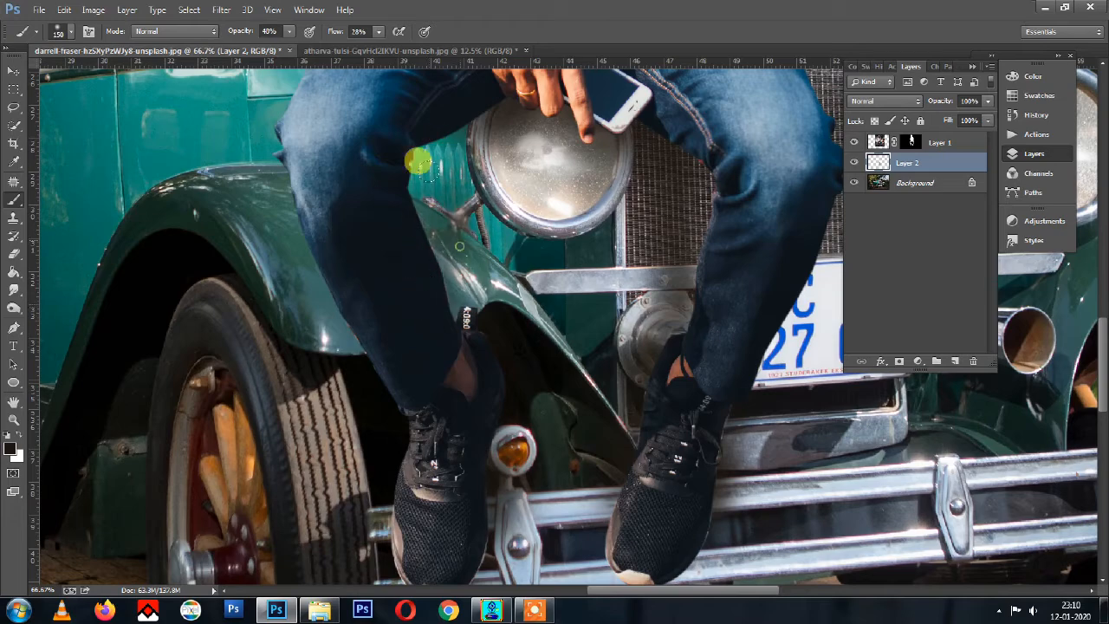
Enlarge the brush to 200 px and paint soft shading on the car beneath the man's thighs and hands
{"action": "scroll", "coordinate": [378, 320], "scroll_direction": "up", "scroll_amount": 2}
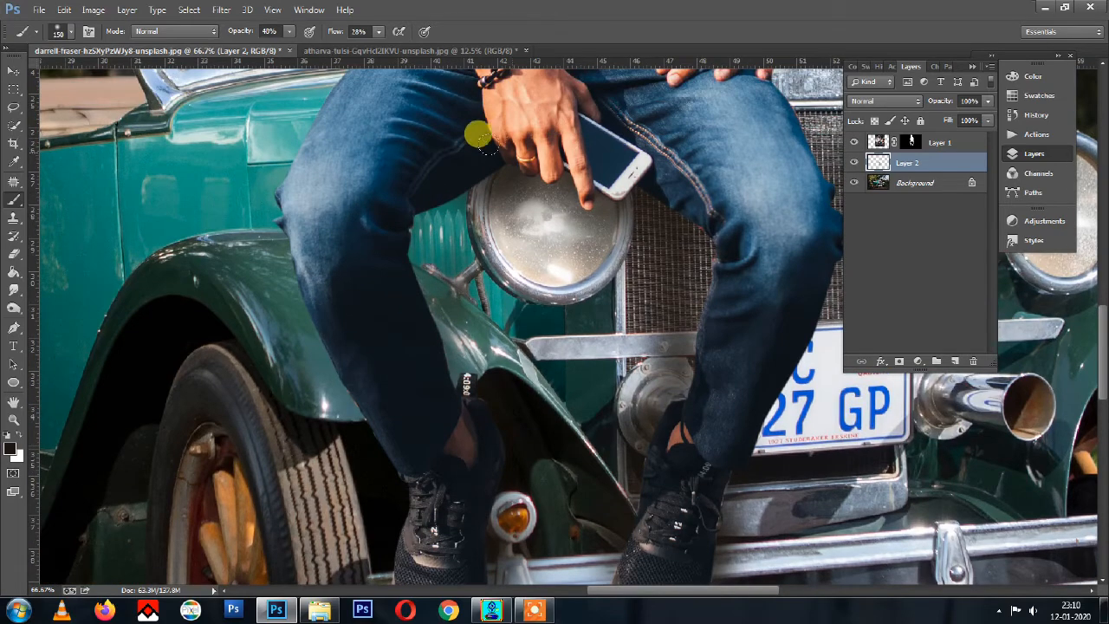
{"action": "scroll", "coordinate": [598, 258], "scroll_direction": "down", "scroll_amount": 1}
{"action": "key", "text": "bracketright"}
{"action": "key", "text": "bracketright"}
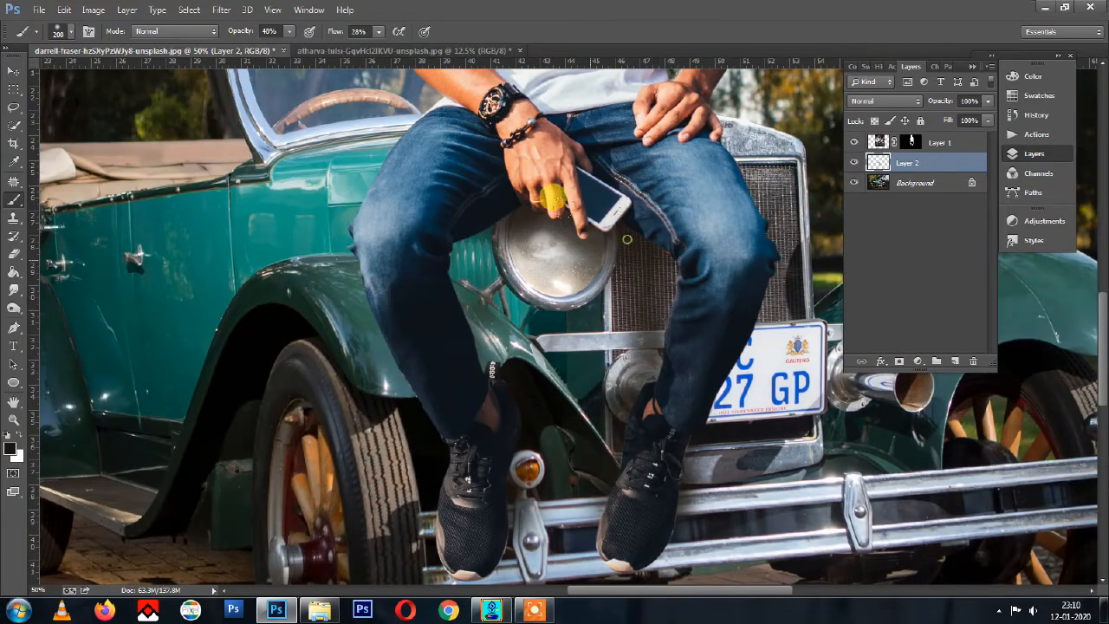
{"action": "scroll", "coordinate": [574, 292], "scroll_direction": "down", "scroll_amount": 2}
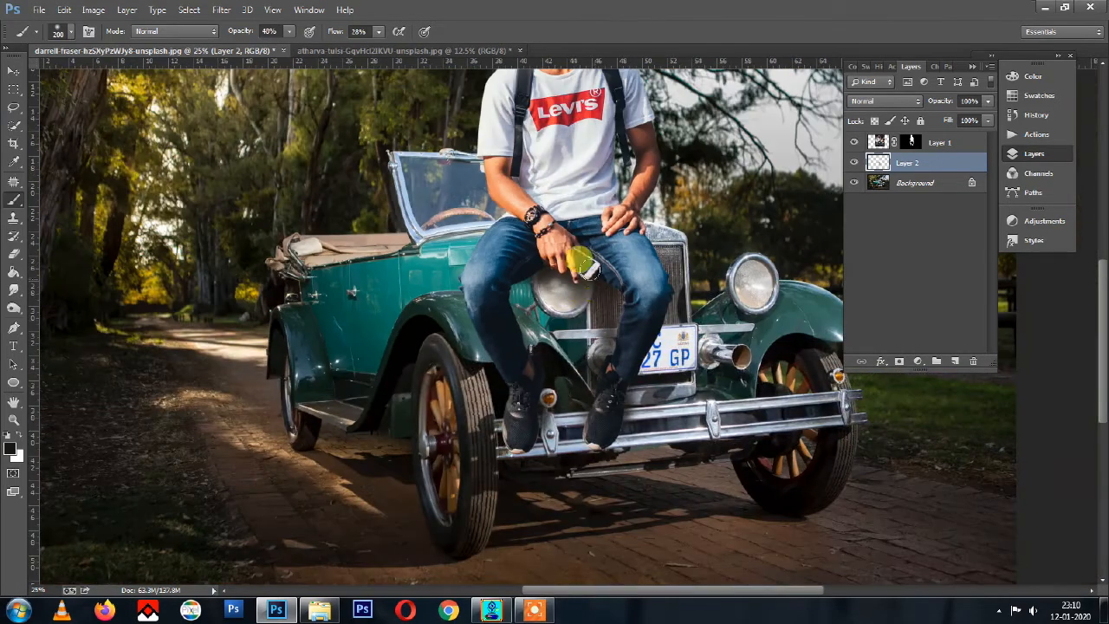
{"action": "scroll", "coordinate": [550, 346], "scroll_direction": "down", "scroll_amount": 1}
{"action": "scroll", "coordinate": [610, 251], "scroll_direction": "up", "scroll_amount": 1}
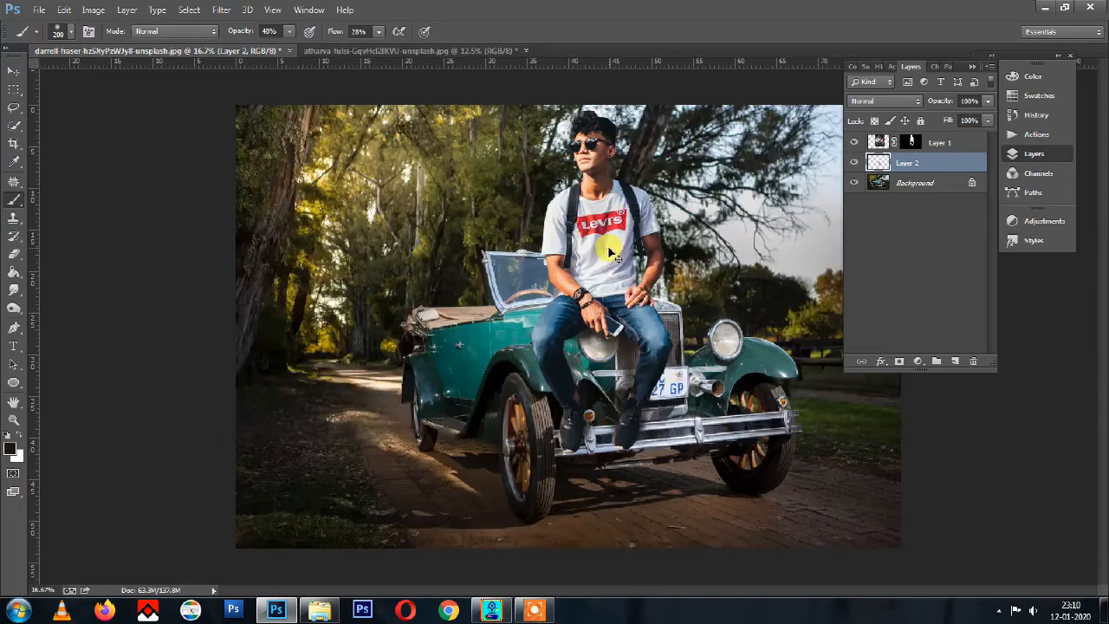
{"action": "left_click_drag", "start_coordinate": [629, 312], "coordinate": [616, 329]}
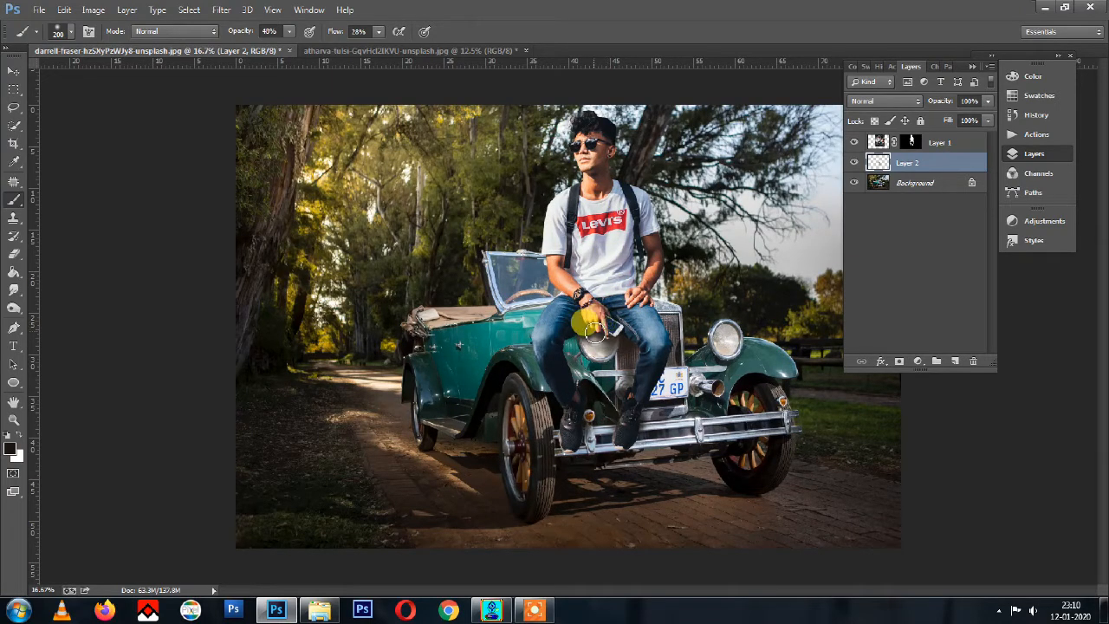
{"action": "left_click_drag", "start_coordinate": [616, 329], "coordinate": [660, 346]}
{"action": "scroll", "coordinate": [606, 262], "scroll_direction": "down", "scroll_amount": 1}
{"action": "key", "text": "v"}
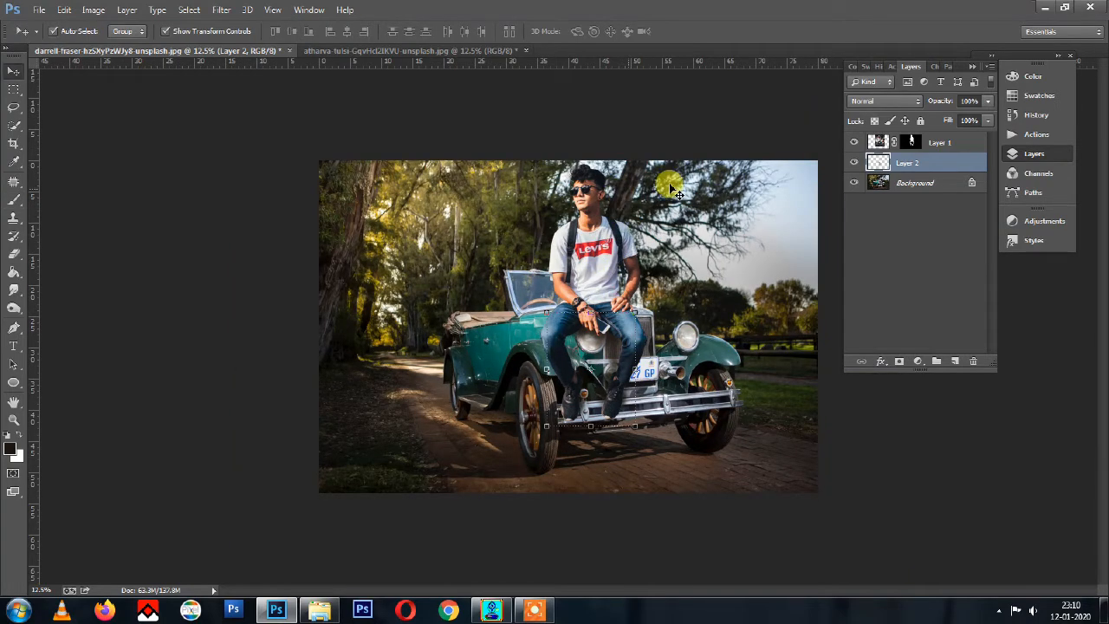
Add an empty layer above Layer 1 and set the brush's foreground colour to pale blue #e1effa
{"action": "left_click", "coordinate": [935, 145]}
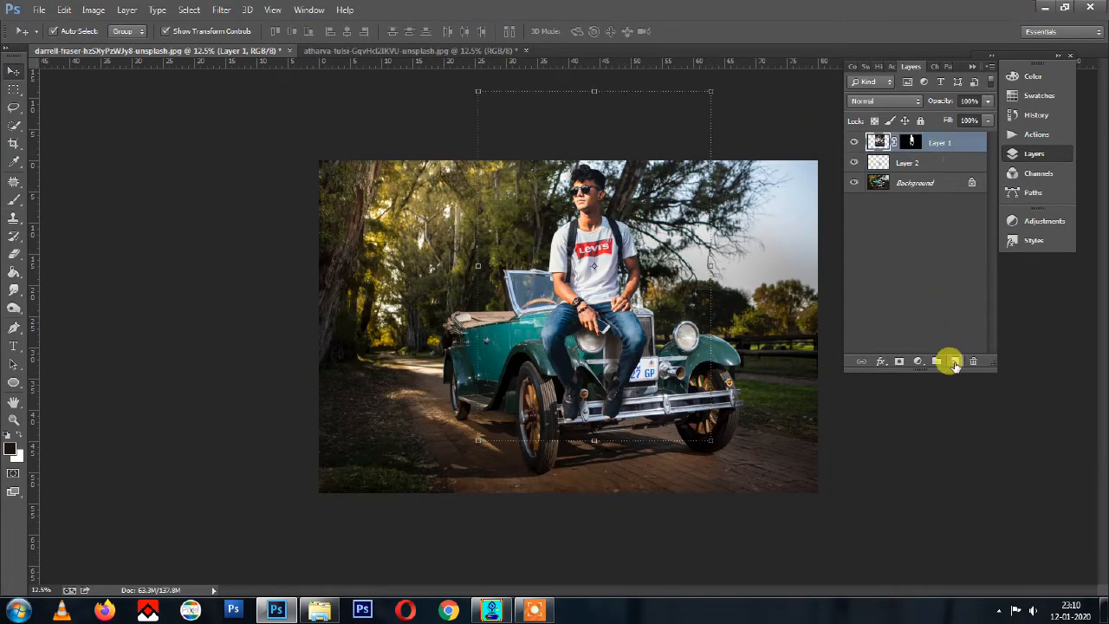
{"action": "left_click", "coordinate": [954, 361]}
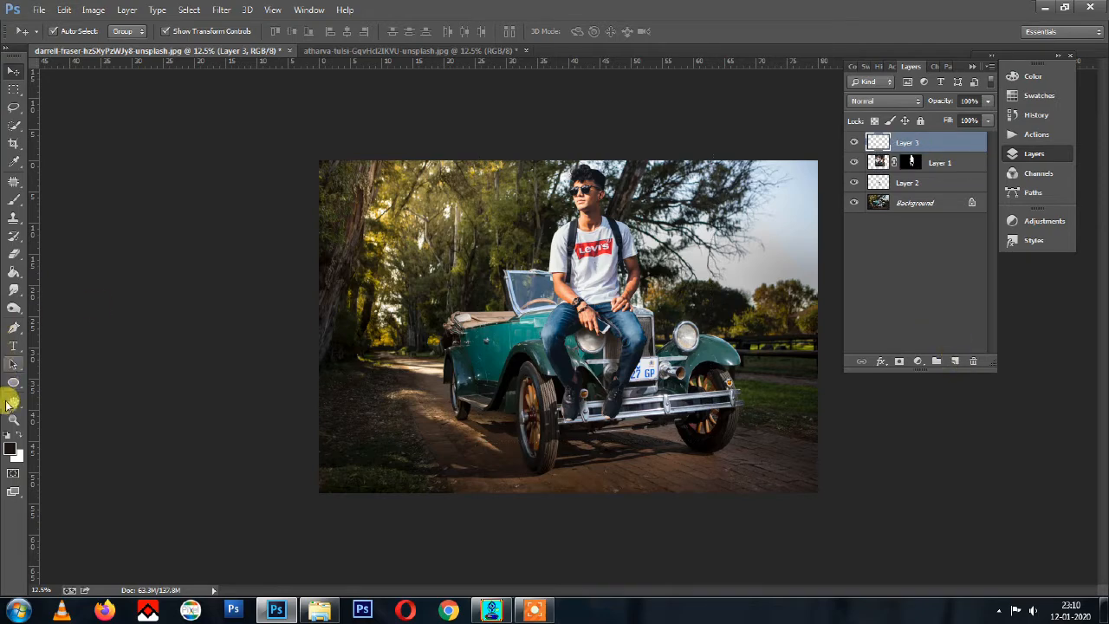
{"action": "key", "text": "i"}
{"action": "left_click", "coordinate": [9, 449]}
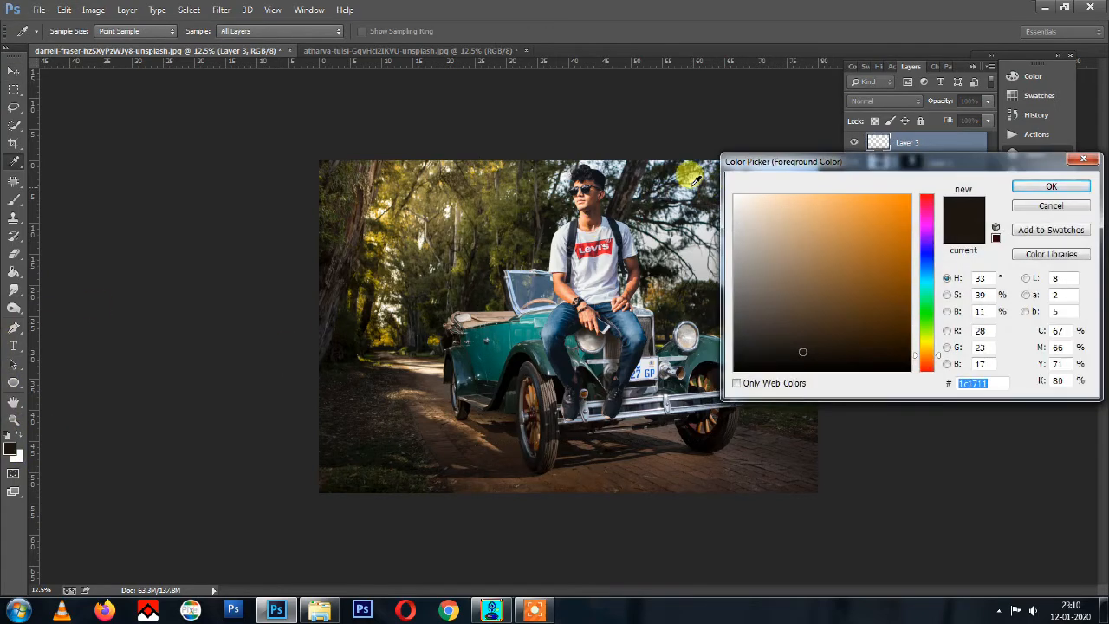
{"action": "left_click", "coordinate": [697, 175]}
{"action": "left_click", "coordinate": [751, 198]}
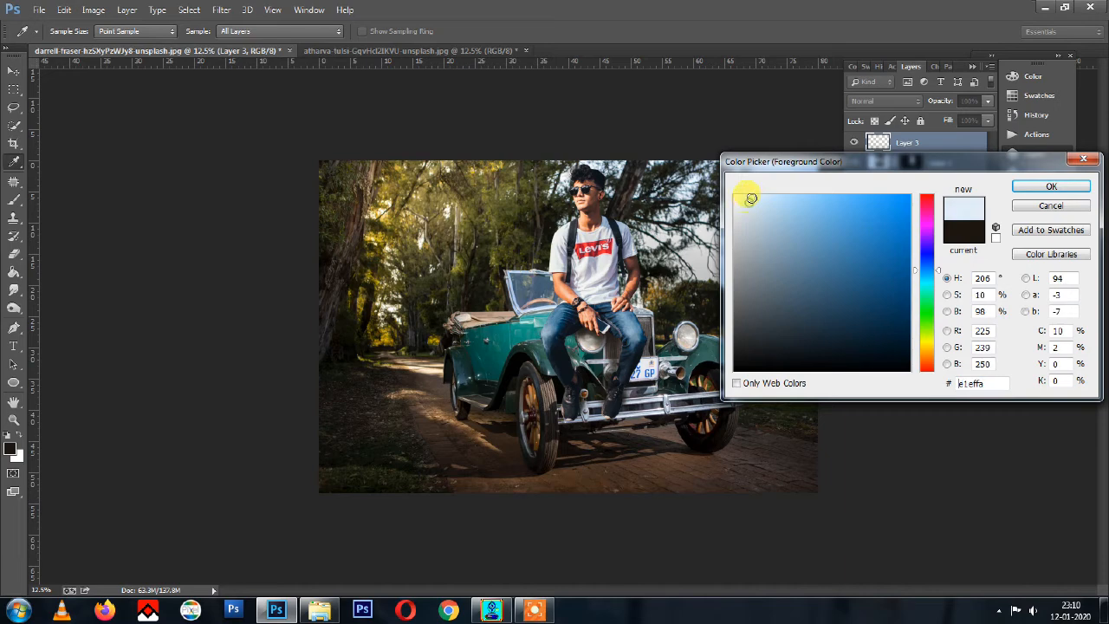
{"action": "key", "text": "Return"}
{"action": "key", "text": "b"}
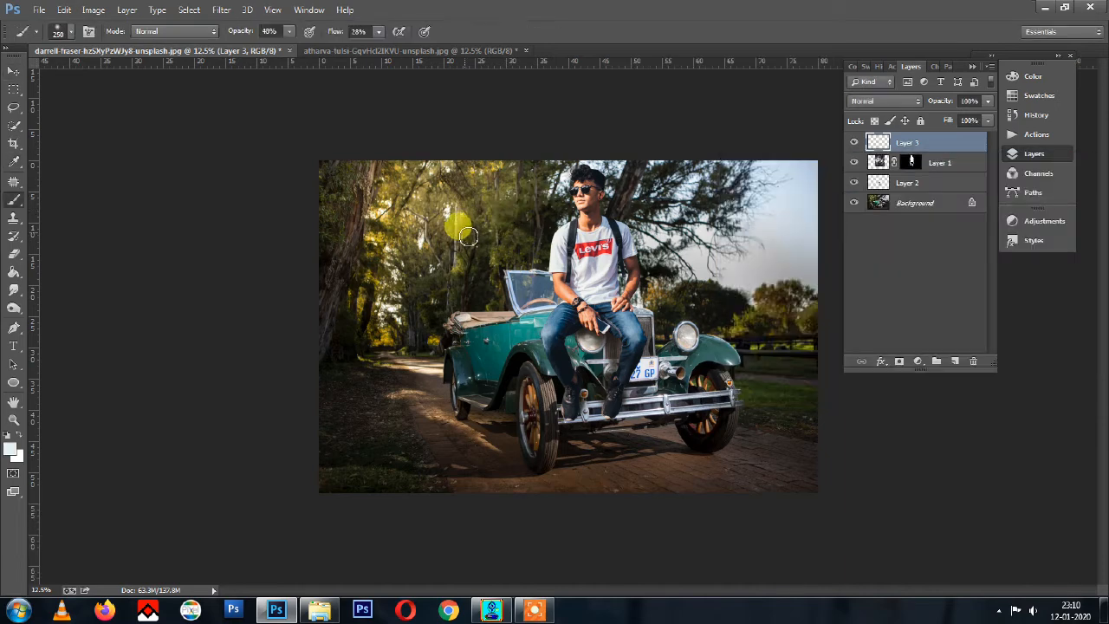
Paint a pale glow over the trees at the photo's upper left with a 3000 px brush and lower Layer 3's opacity
{"action": "key", "text": "bracketright"}
{"action": "key", "text": "bracketright"}
{"action": "key", "text": "bracketright"}
{"action": "key", "text": "bracketright"}
{"action": "key", "text": "bracketright"}
{"action": "key", "text": "bracketright"}
{"action": "key", "text": "bracketright"}
{"action": "key", "text": "bracketright"}
{"action": "key", "text": "bracketright"}
{"action": "key", "text": "bracketright"}
{"action": "key", "text": "bracketright"}
{"action": "key", "text": "bracketright"}
{"action": "key", "text": "bracketright"}
{"action": "key", "text": "bracketright"}
{"action": "key", "text": "bracketright"}
{"action": "key", "text": "bracketright"}
{"action": "key", "text": "bracketright"}
{"action": "key", "text": "bracketright"}
{"action": "key", "text": "bracketright"}
{"action": "key", "text": "bracketright"}
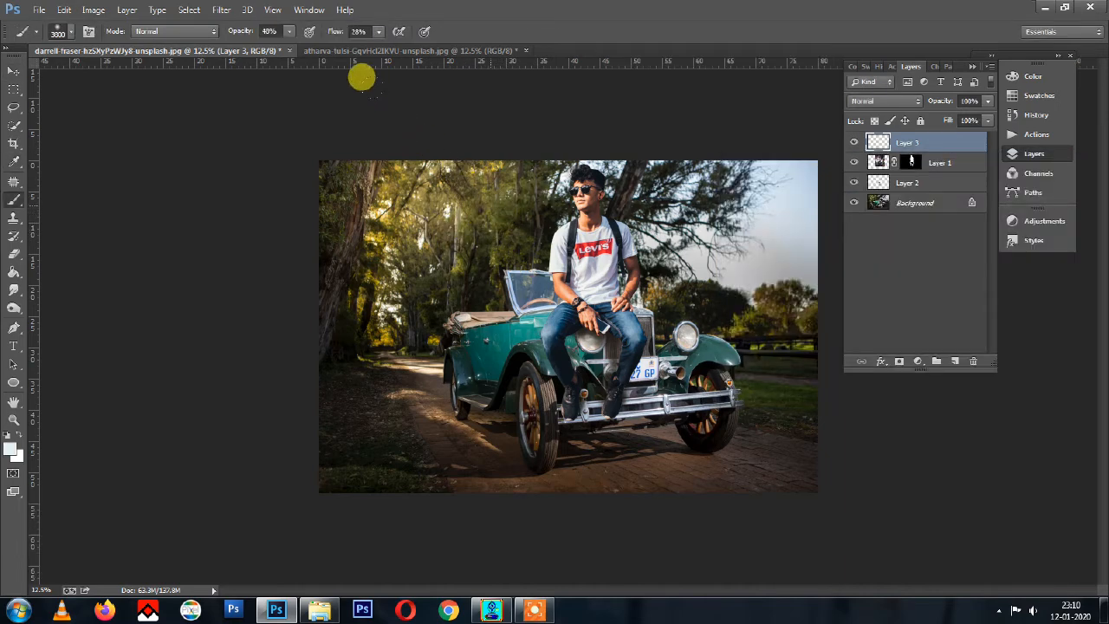
{"action": "left_click_drag", "start_coordinate": [360, 84], "coordinate": [361, 121]}
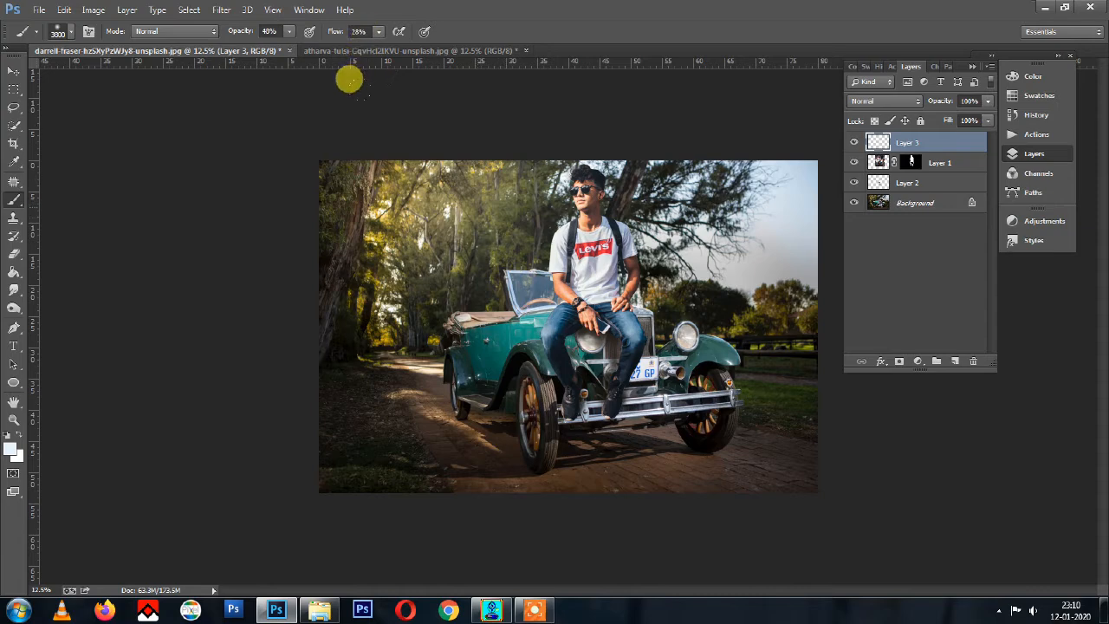
{"action": "left_click_drag", "start_coordinate": [223, 186], "coordinate": [362, 206]}
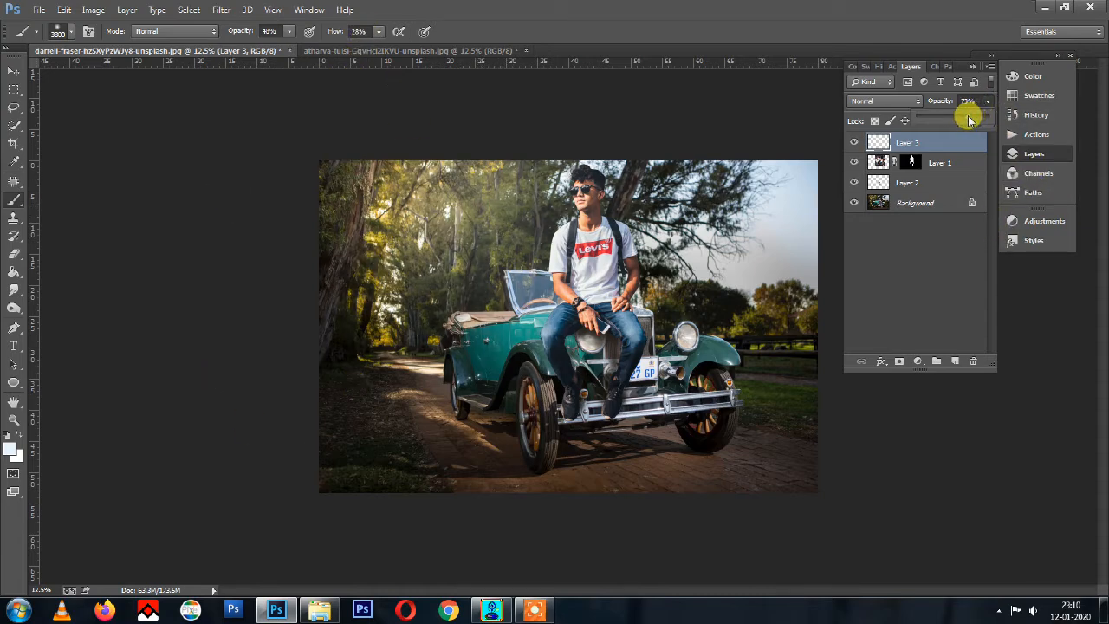
Make the Background layer active and hide the interface panels to review the whole composite
{"action": "left_click", "coordinate": [15, 70]}
{"action": "left_click", "coordinate": [914, 264]}
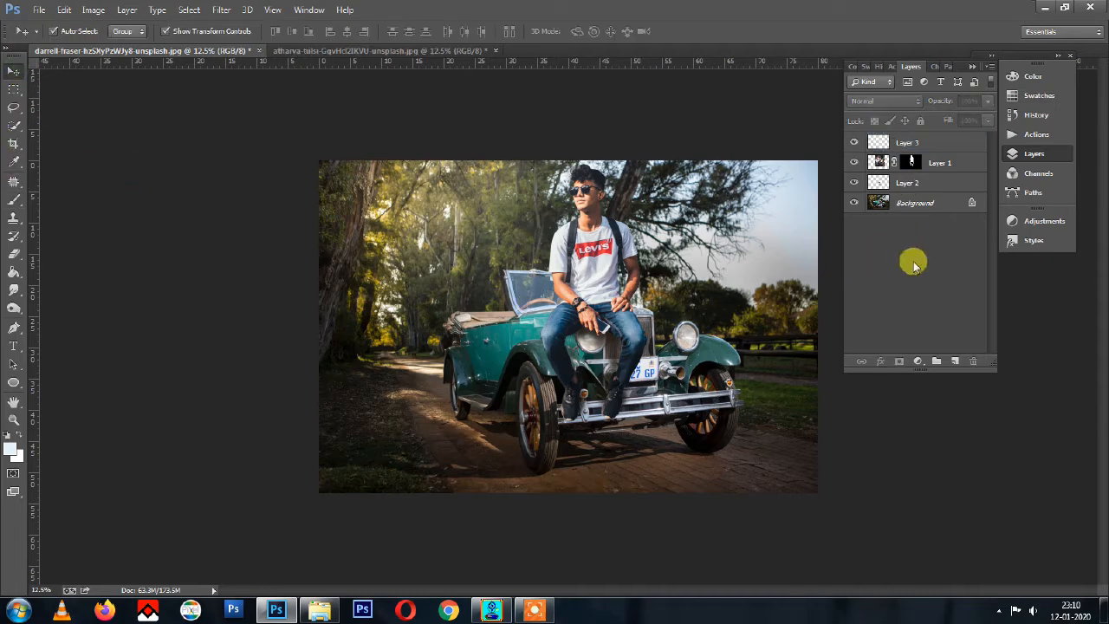
{"action": "left_click", "coordinate": [929, 203]}
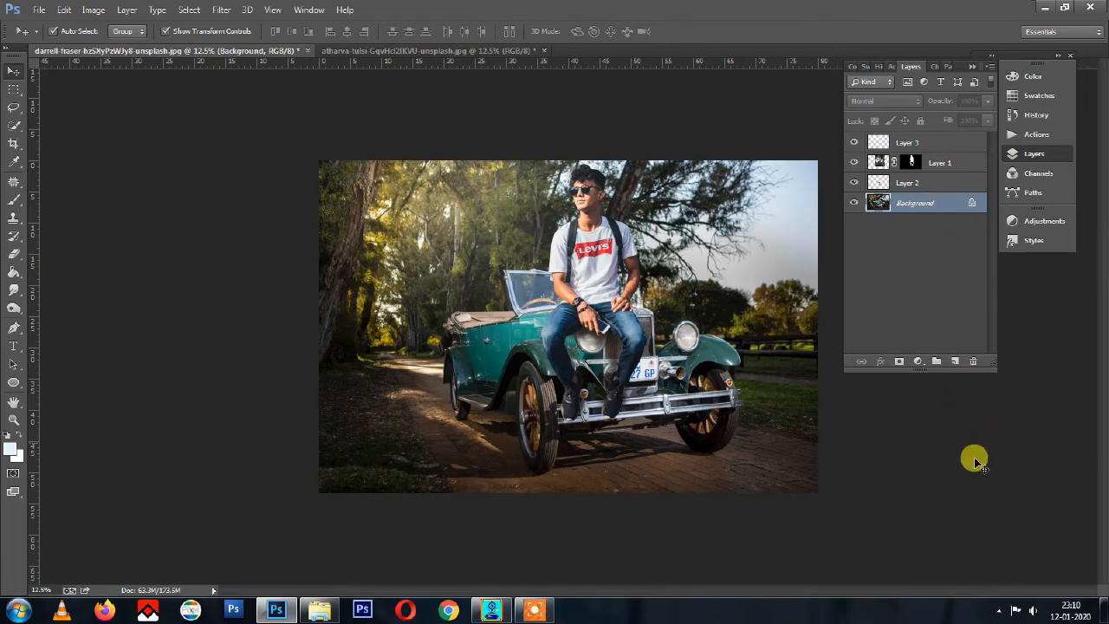
{"action": "key", "text": "Tab"}
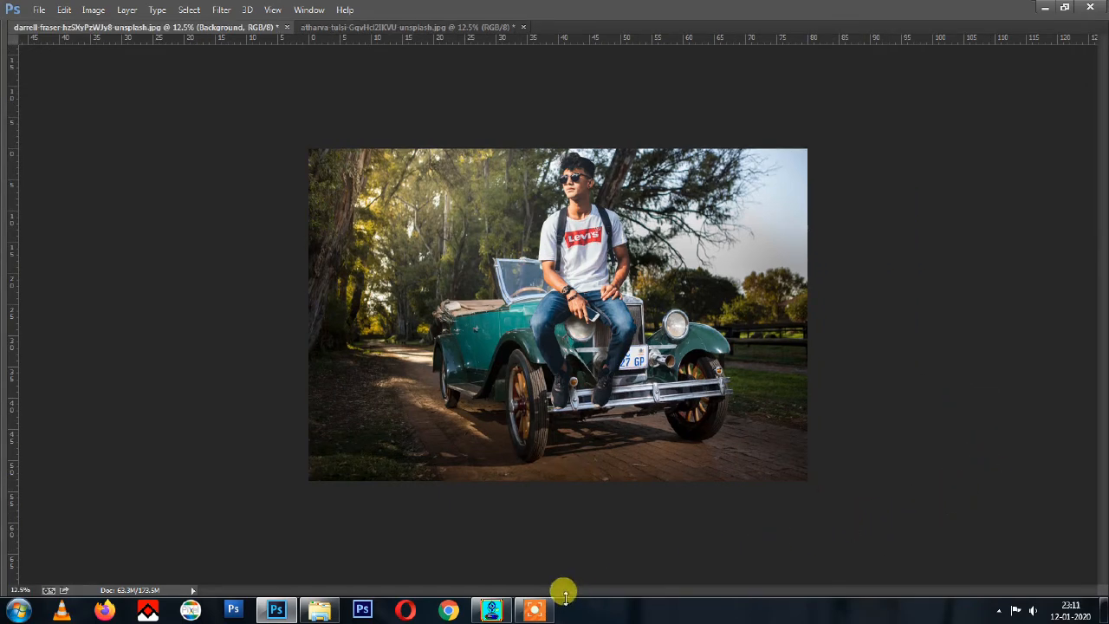
{"action": "left_click", "coordinate": [537, 611]}
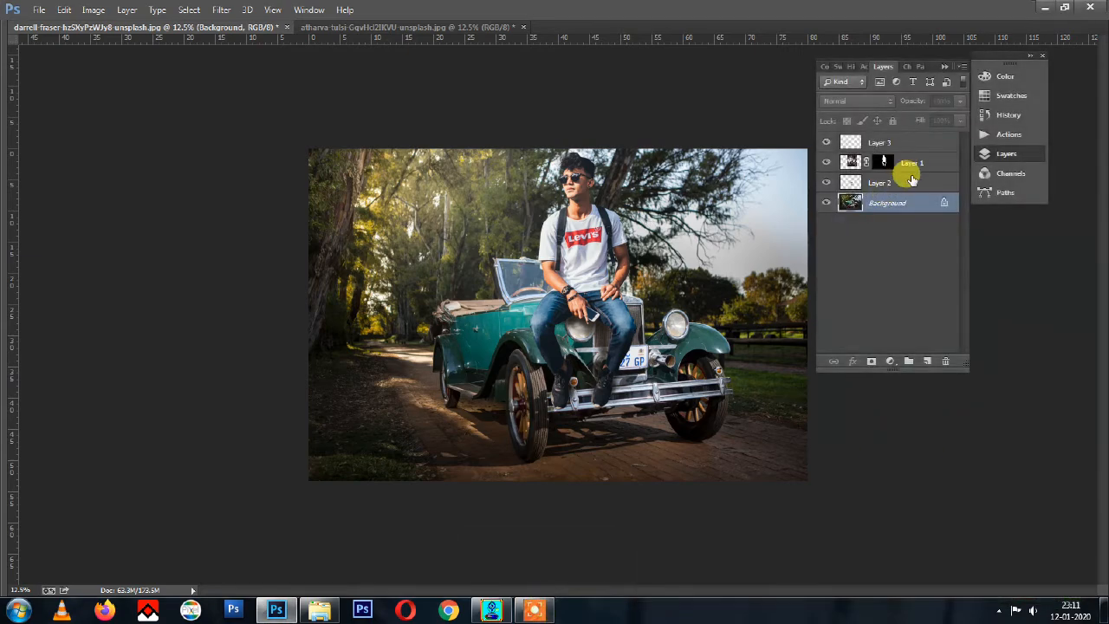
Select all layers from the Background to Layer 3 and stamp the visible image into a new merged layer on top
{"action": "left_click", "coordinate": [911, 162], "text": "shift"}
{"action": "left_click", "coordinate": [914, 144], "text": "shift"}
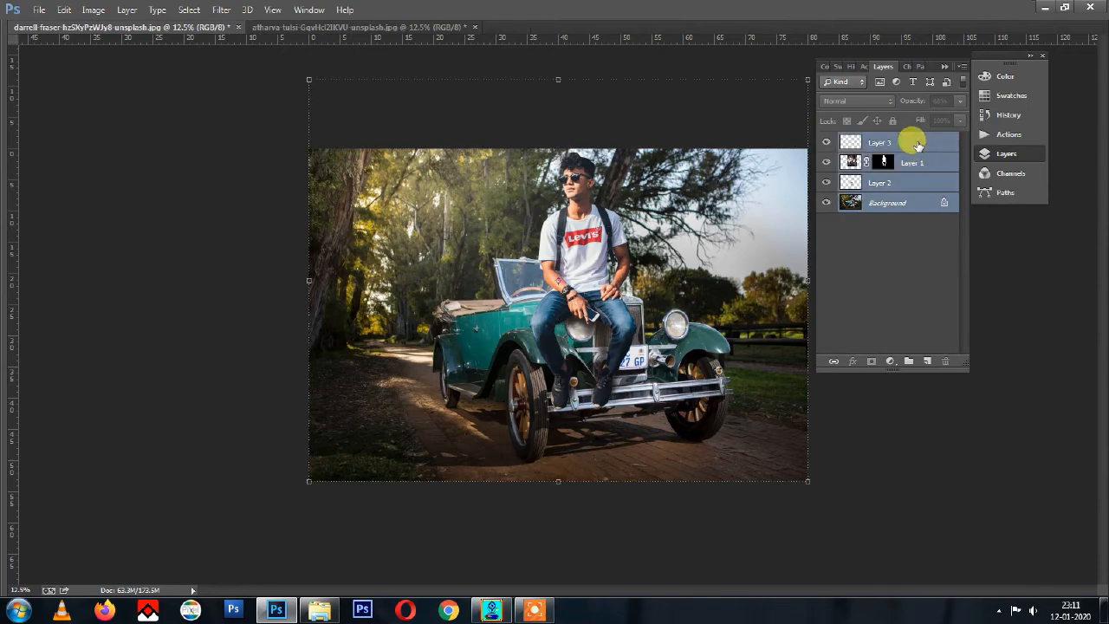
{"action": "key", "text": "Right"}
{"action": "key", "text": "Return"}
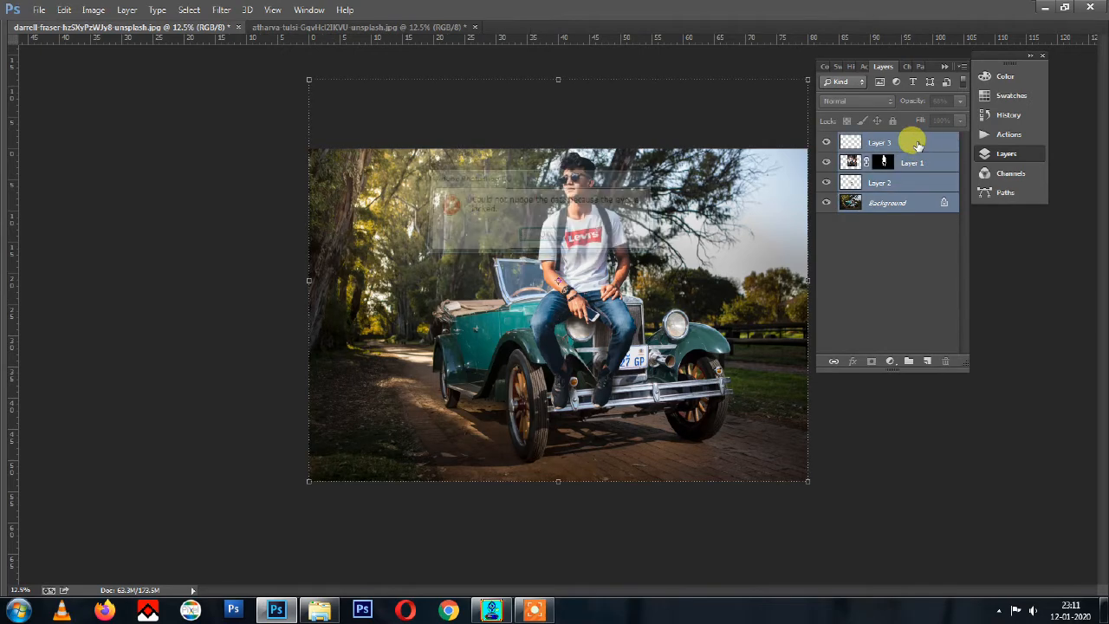
{"action": "key", "text": "ctrl+alt+shift+e"}
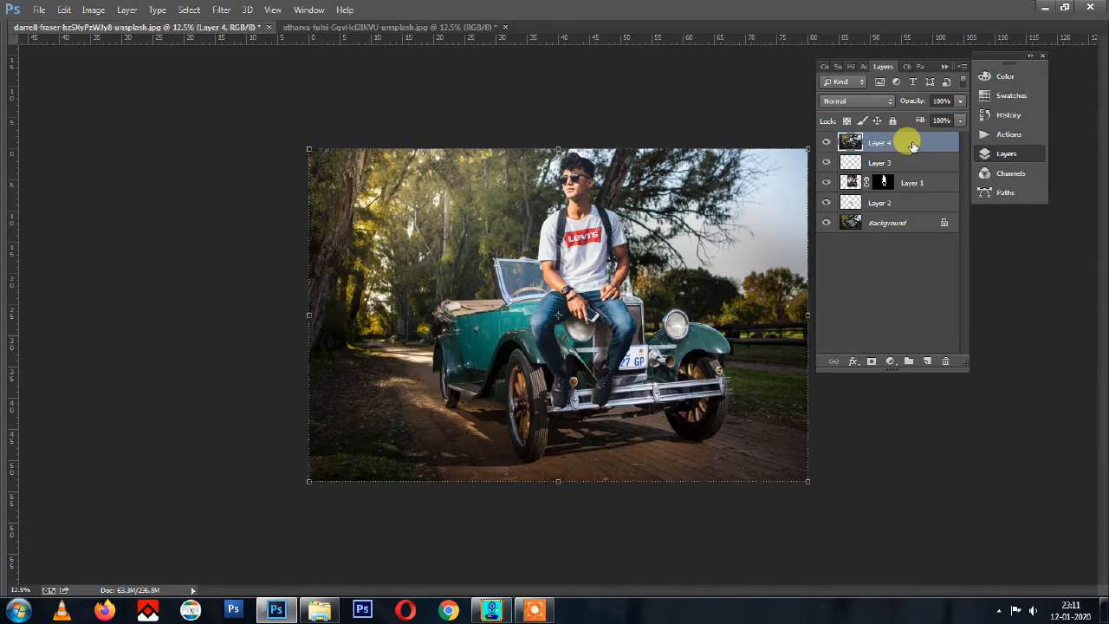
Open the Camera Raw filter on the merged layer and set Clarity to +41, Temperature to -2 and Saturation to +14
{"action": "left_click", "coordinate": [221, 11]}
{"action": "left_click", "coordinate": [228, 87]}
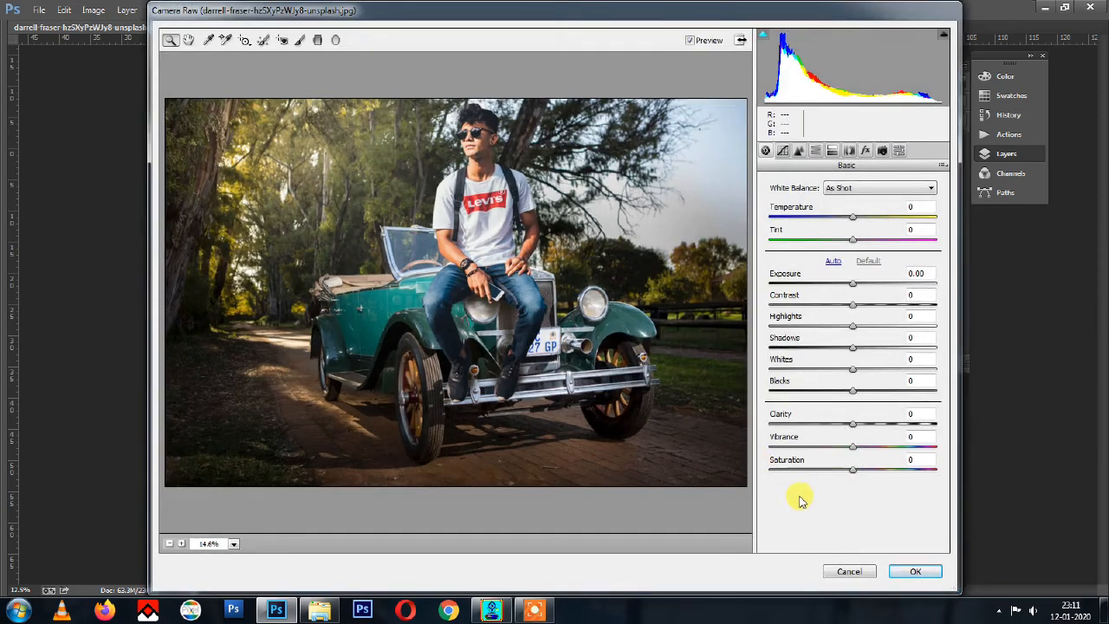
{"action": "left_click_drag", "start_coordinate": [858, 430], "coordinate": [885, 428]}
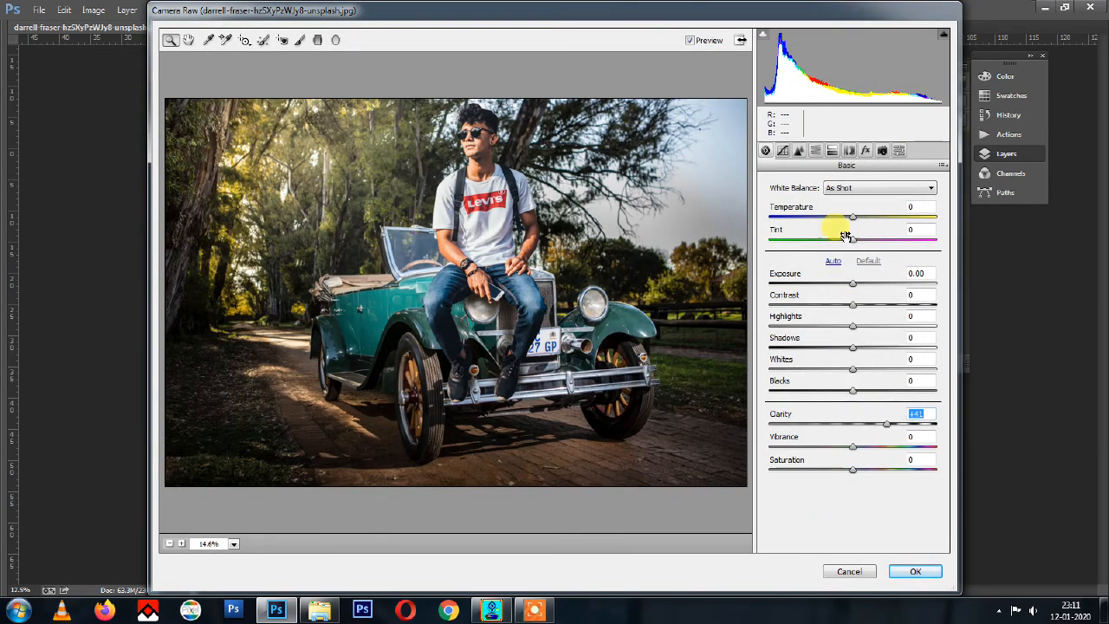
{"action": "mouse_move", "coordinate": [851, 223]}
{"action": "left_mouse_down"}
{"action": "mouse_move", "coordinate": [817, 223]}
{"action": "mouse_move", "coordinate": [865, 227]}
{"action": "mouse_move", "coordinate": [851, 228]}
{"action": "left_mouse_up"}
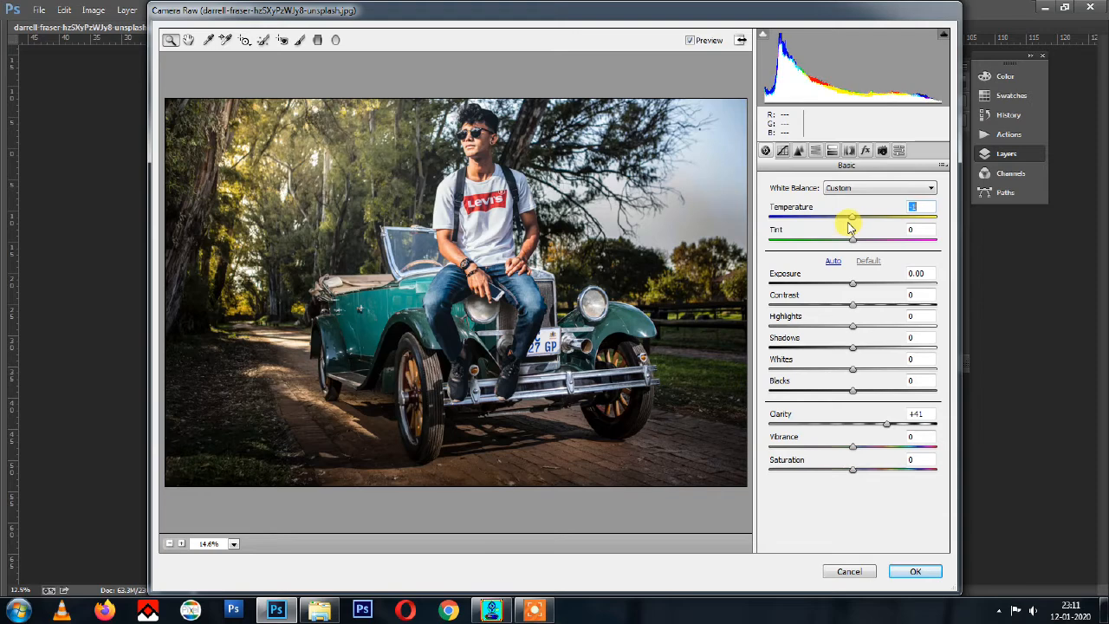
{"action": "left_click_drag", "start_coordinate": [853, 468], "coordinate": [884, 470]}
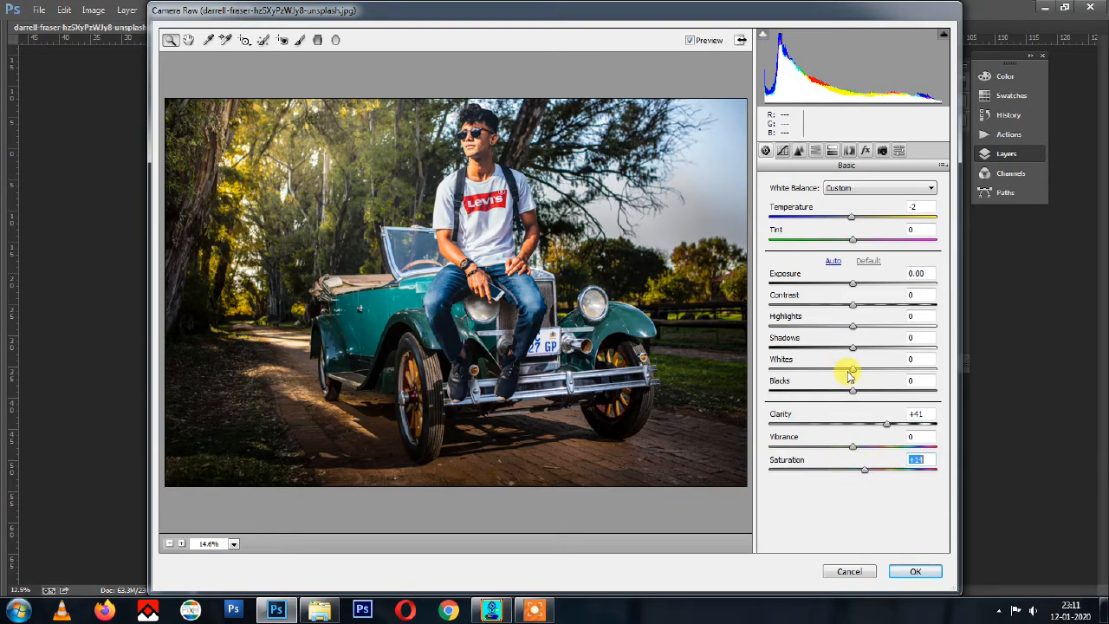
Balance the tones in Camera Raw with Blacks at +96, Whites at -77 and Highlights at -14
{"action": "left_click_drag", "start_coordinate": [855, 389], "coordinate": [945, 390]}
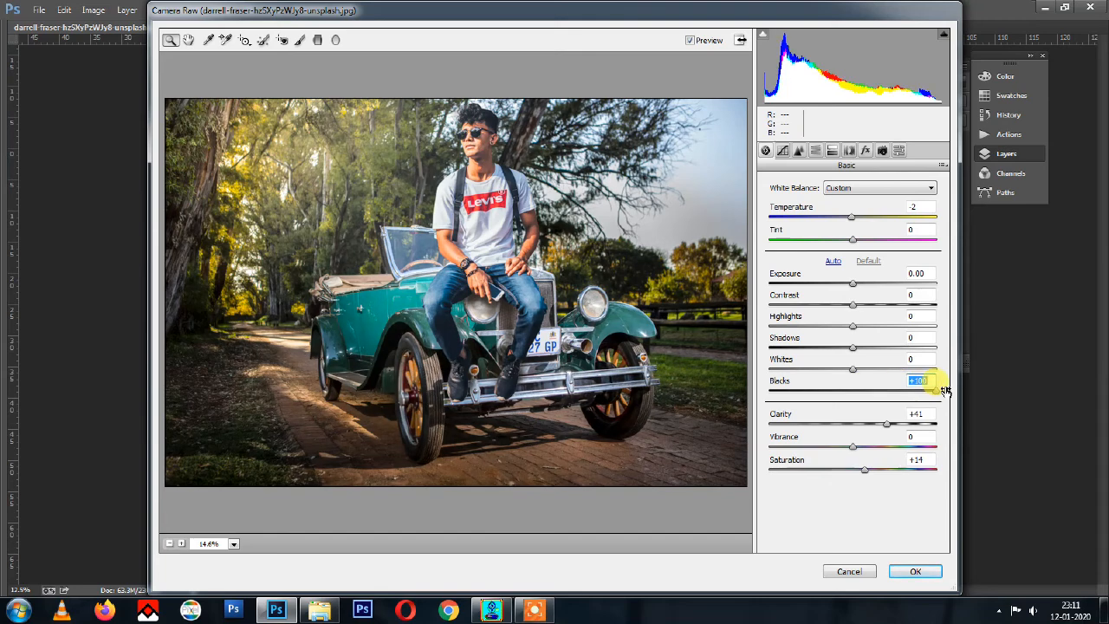
{"action": "left_click_drag", "start_coordinate": [850, 367], "coordinate": [779, 365]}
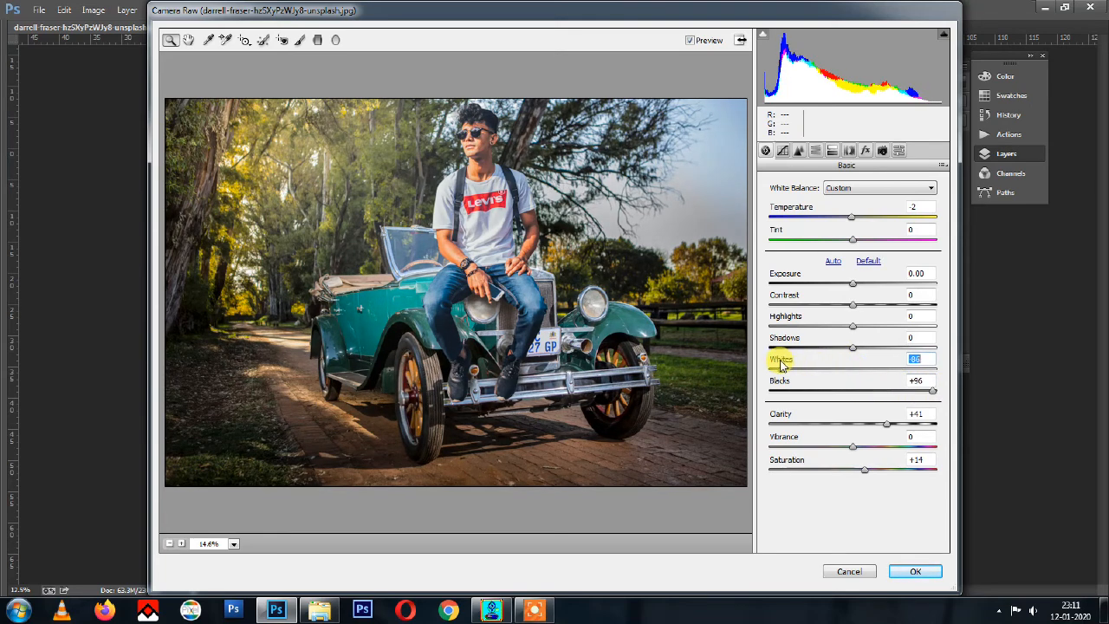
{"action": "mouse_move", "coordinate": [850, 327]}
{"action": "left_mouse_down"}
{"action": "mouse_move", "coordinate": [819, 327]}
{"action": "mouse_move", "coordinate": [842, 327]}
{"action": "left_mouse_up"}
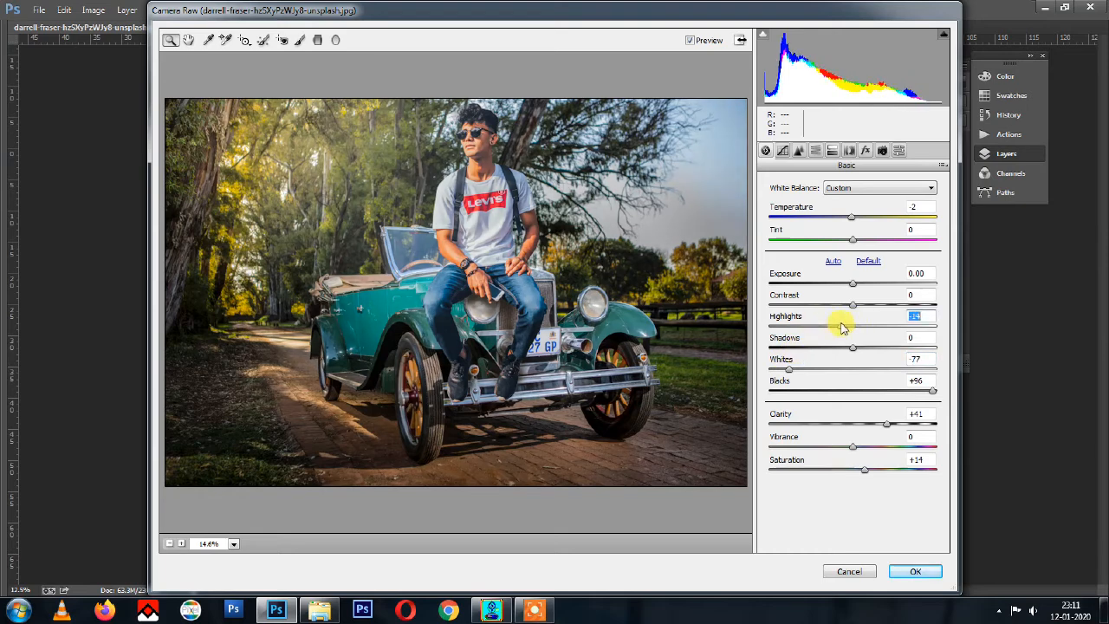
Add a Highlight Priority post-crop vignette with an amount of -14 and apply the Camera Raw filter
{"action": "left_click", "coordinate": [849, 152]}
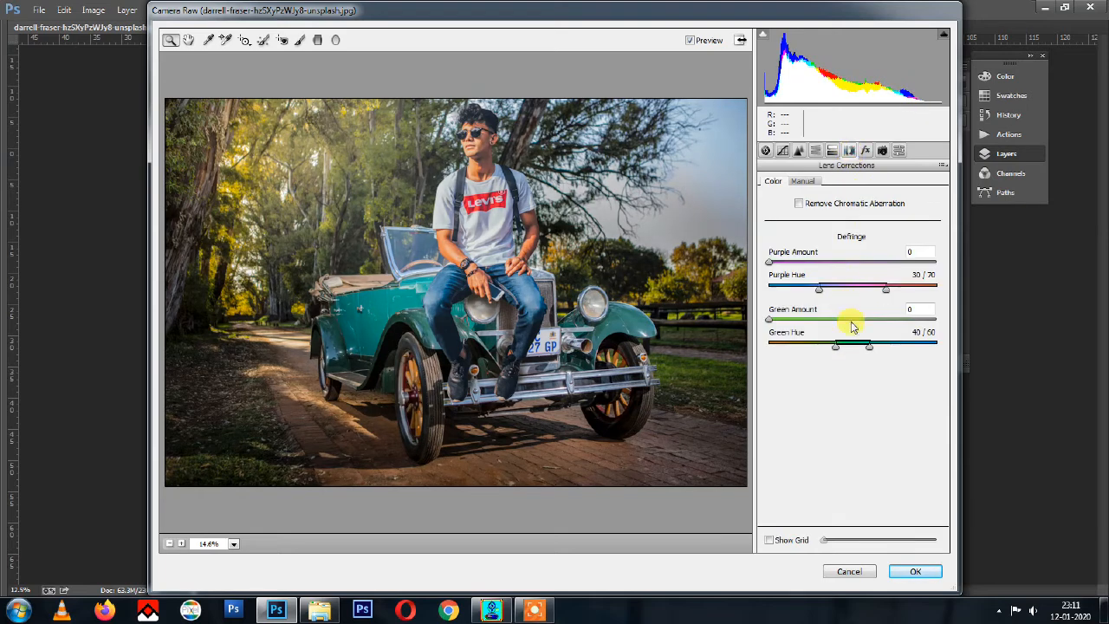
{"action": "left_click", "coordinate": [865, 150]}
{"action": "left_click_drag", "start_coordinate": [849, 333], "coordinate": [834, 333]}
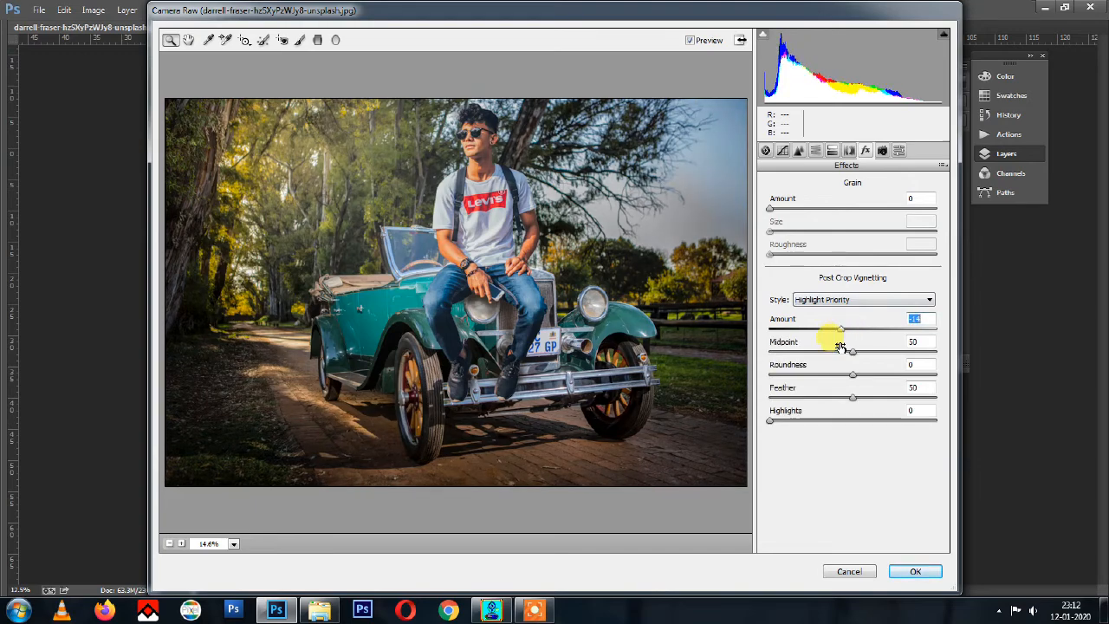
{"action": "left_click", "coordinate": [915, 570]}
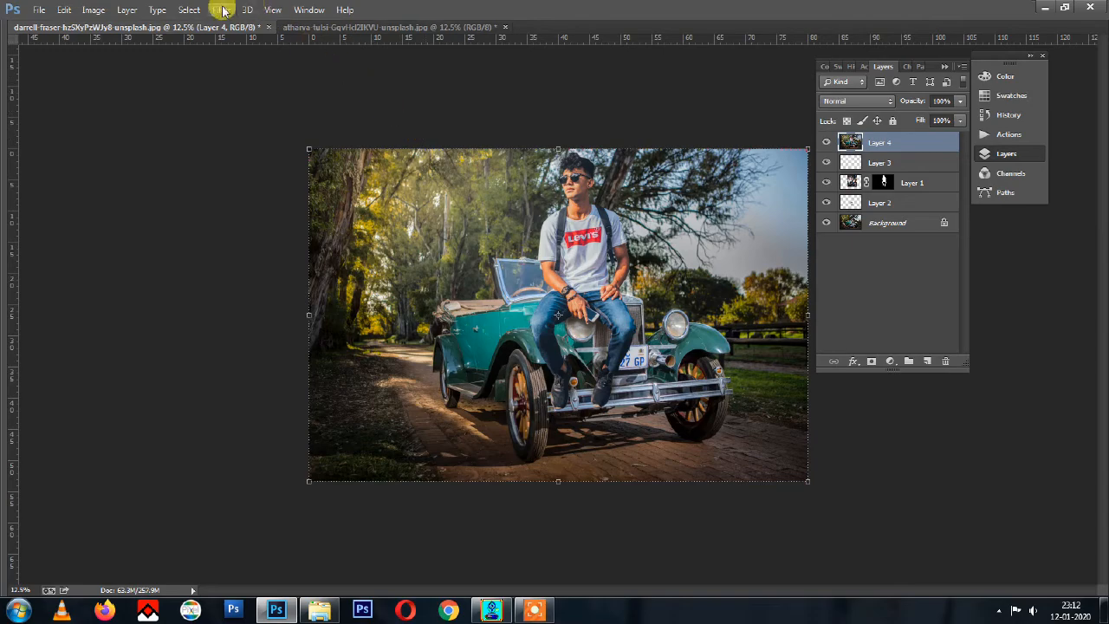
Open the Filter Gallery on the merged top layer and choose the Film Grain effect with the whole image in the preview
{"action": "left_click", "coordinate": [224, 11]}
{"action": "left_click", "coordinate": [230, 63]}
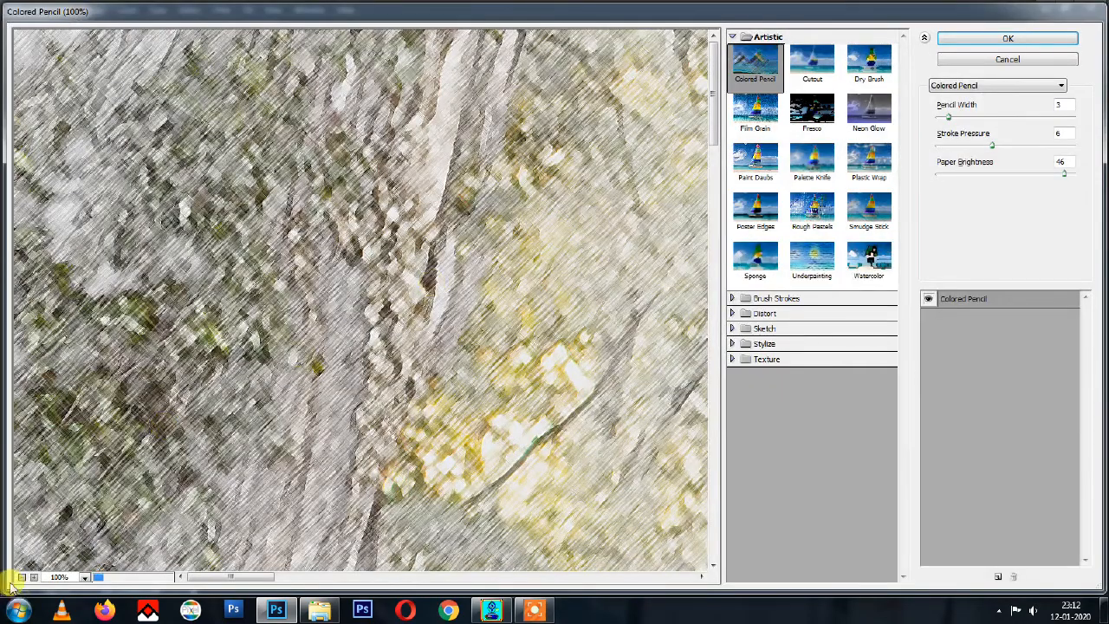
{"action": "left_click", "coordinate": [20, 576]}
{"action": "left_click", "coordinate": [20, 576]}
{"action": "left_click", "coordinate": [20, 577]}
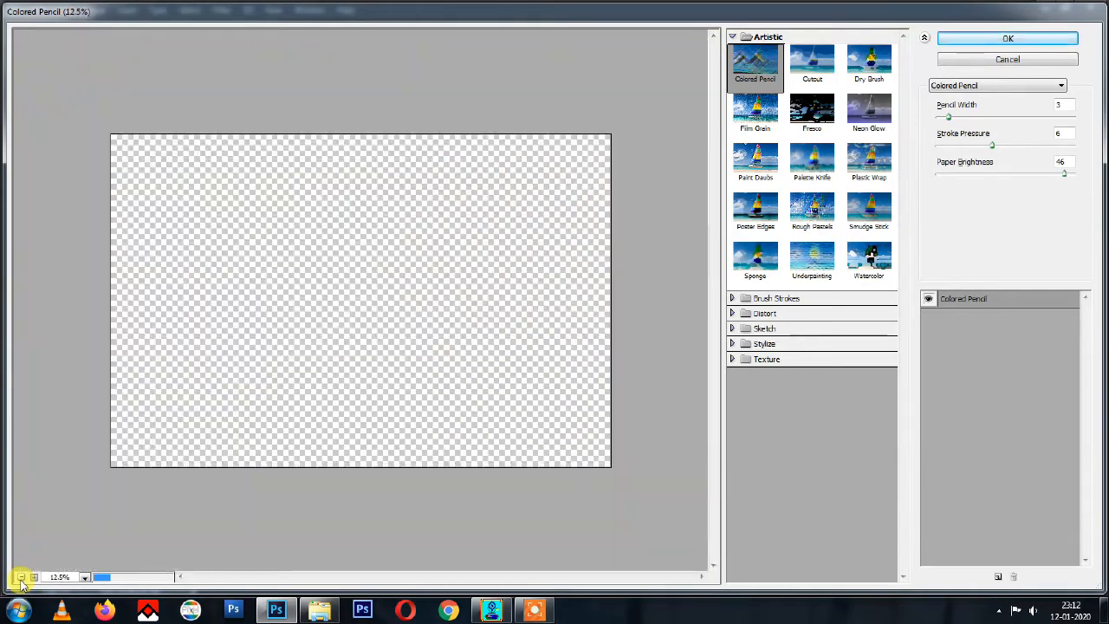
{"action": "left_click", "coordinate": [33, 577]}
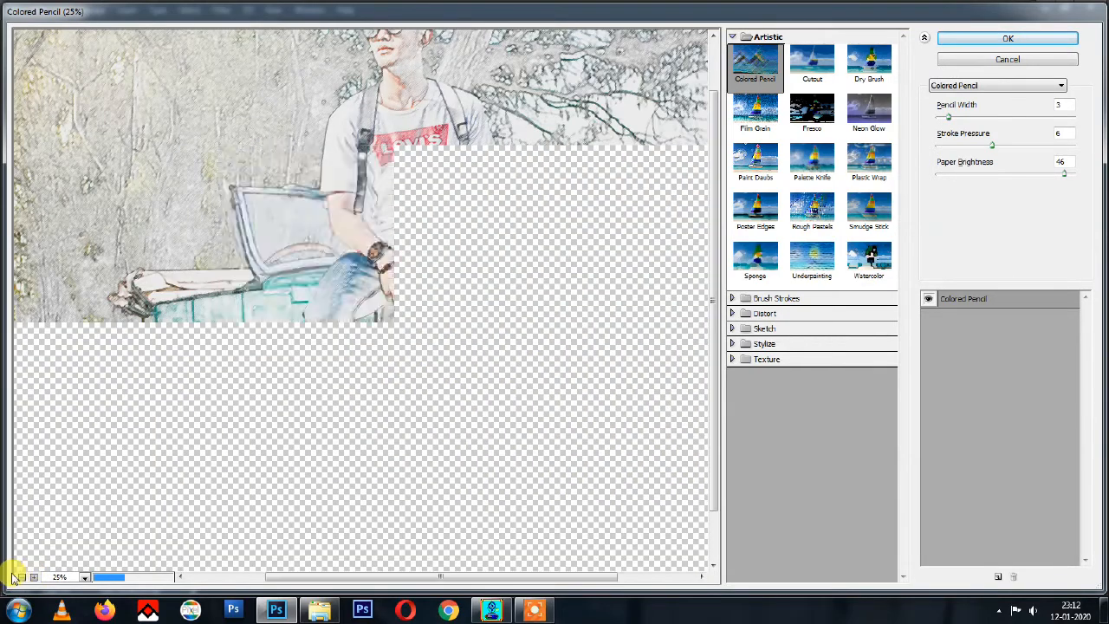
{"action": "left_click_drag", "start_coordinate": [374, 208], "coordinate": [366, 347]}
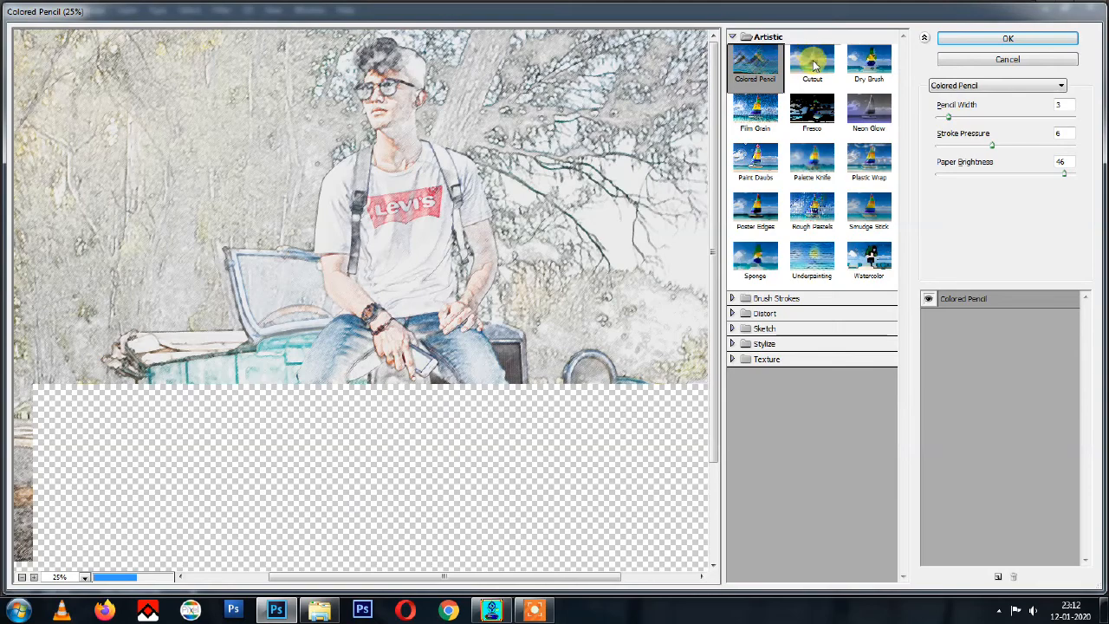
{"action": "left_click", "coordinate": [761, 116]}
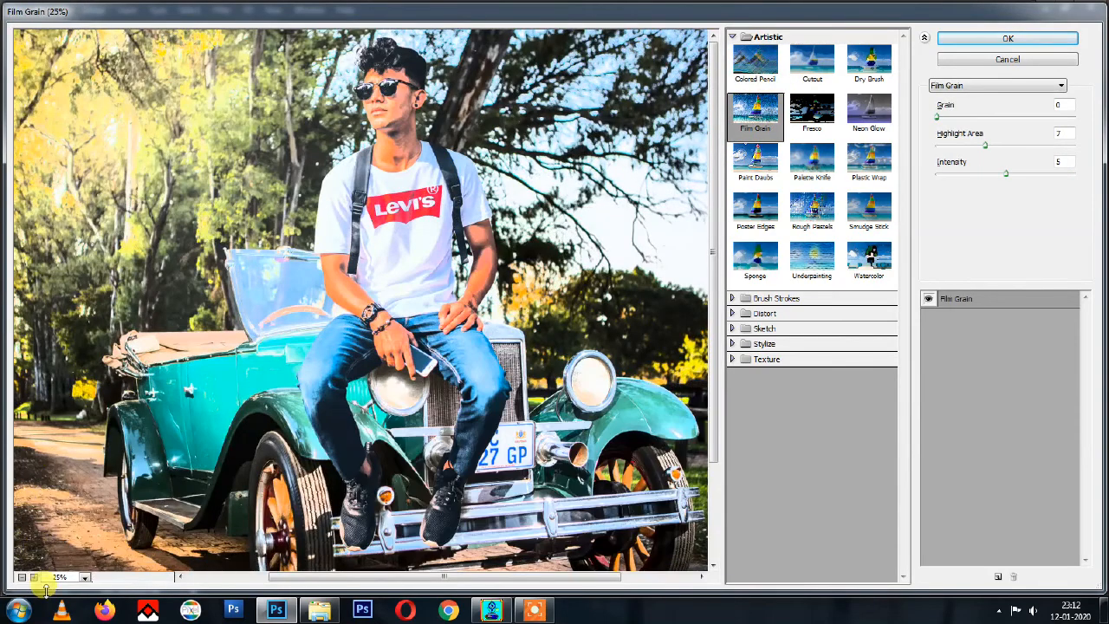
{"action": "left_click", "coordinate": [20, 577]}
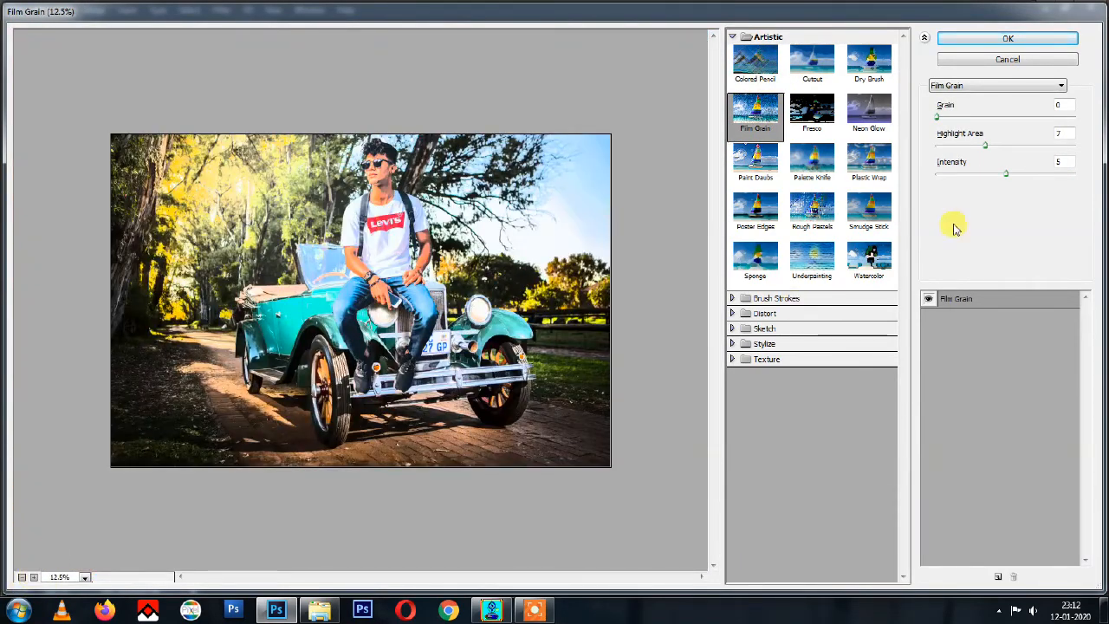
Set the Film Grain to Grain 3, Highlight Area 0 and Intensity 2, and apply the filter
{"action": "left_click_drag", "start_coordinate": [946, 114], "coordinate": [937, 143]}
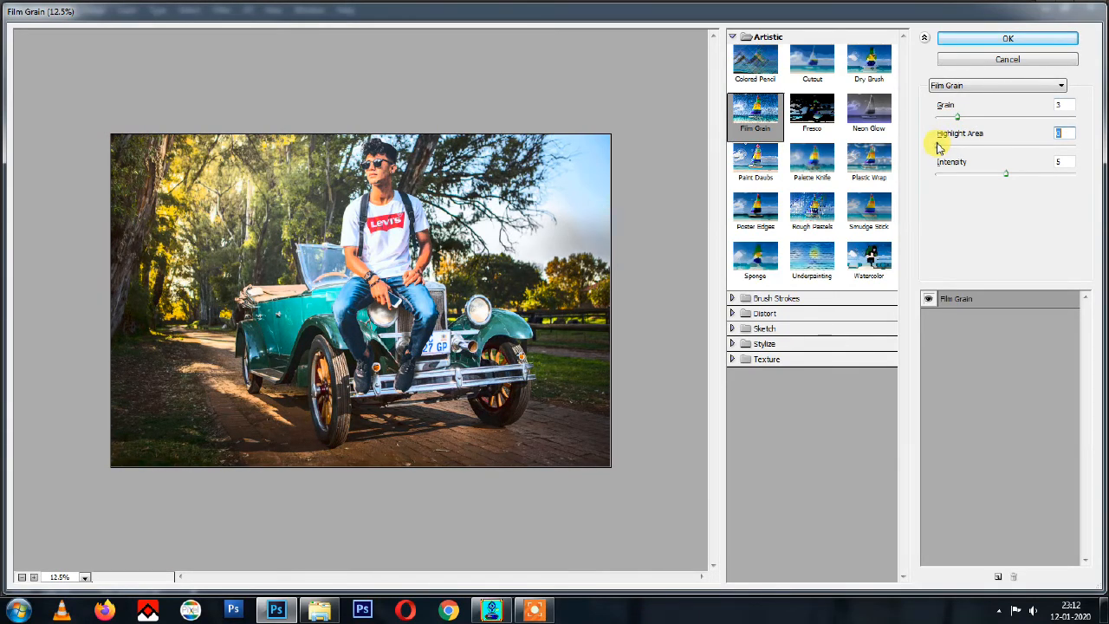
{"action": "left_click_drag", "start_coordinate": [1000, 180], "coordinate": [980, 173]}
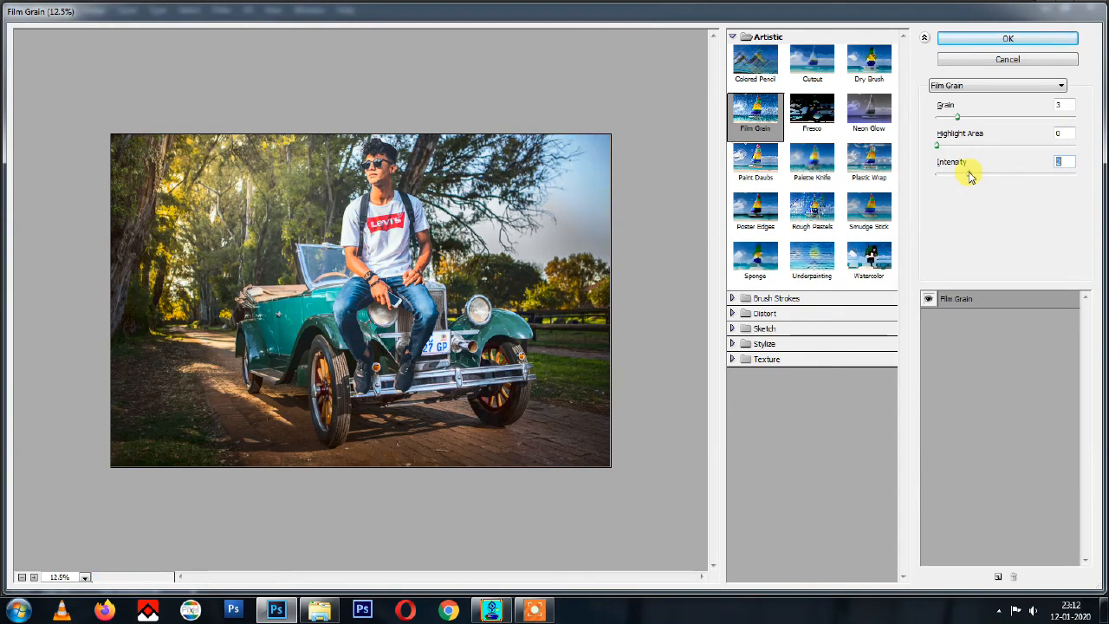
{"action": "left_click", "coordinate": [1007, 39]}
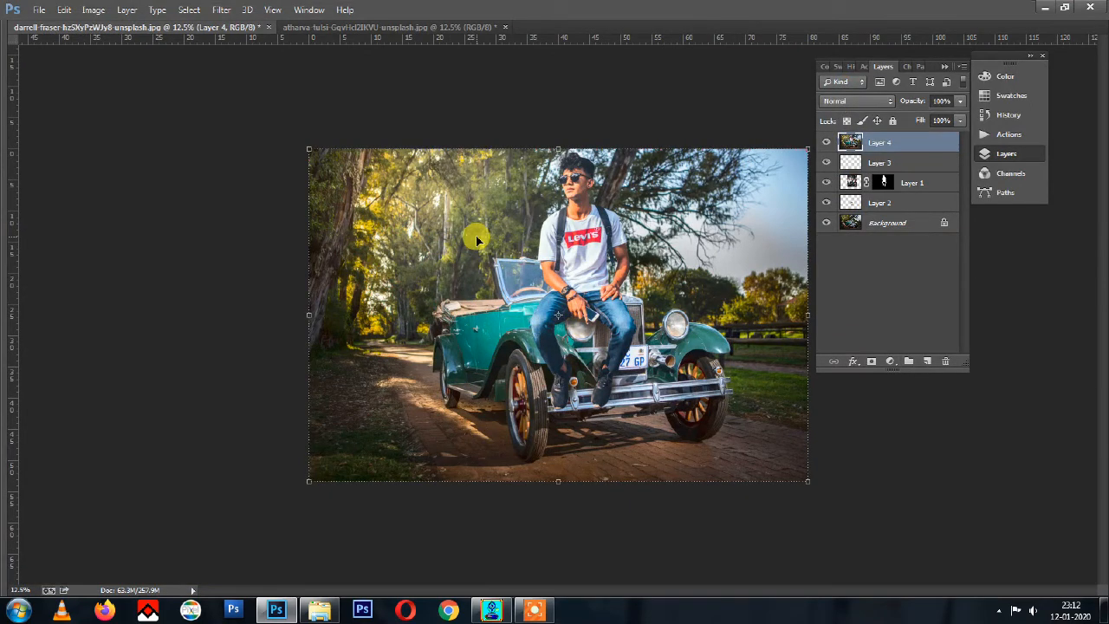
Deselect the layer and hide the panels to examine the finished composite at a larger size
{"action": "left_click", "coordinate": [874, 430]}
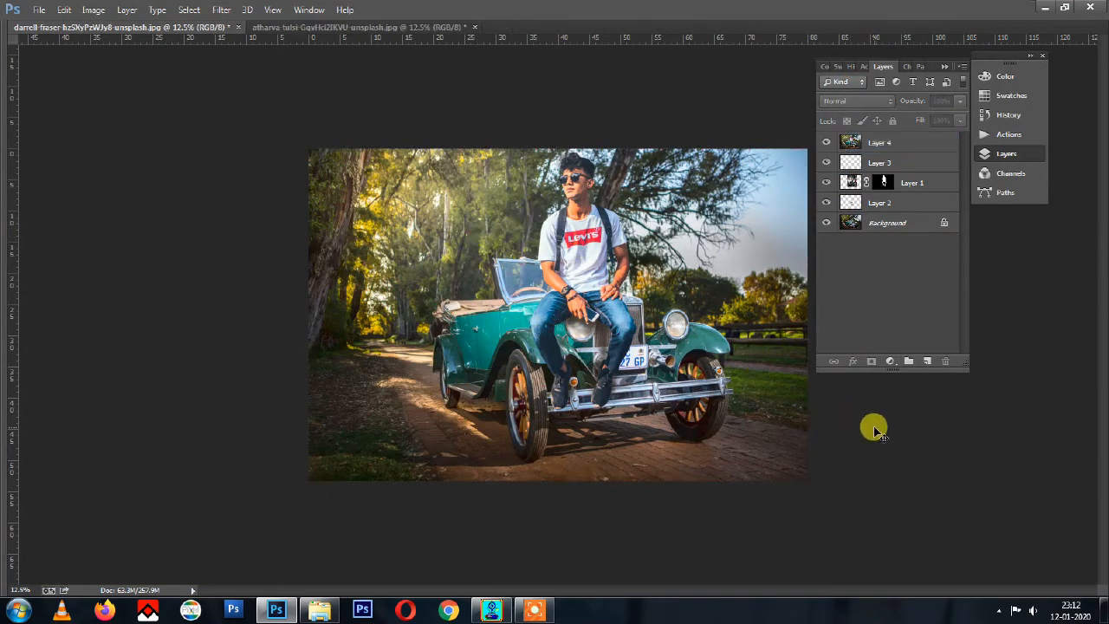
{"action": "key", "text": "Tab"}
{"action": "key", "text": "Tab"}
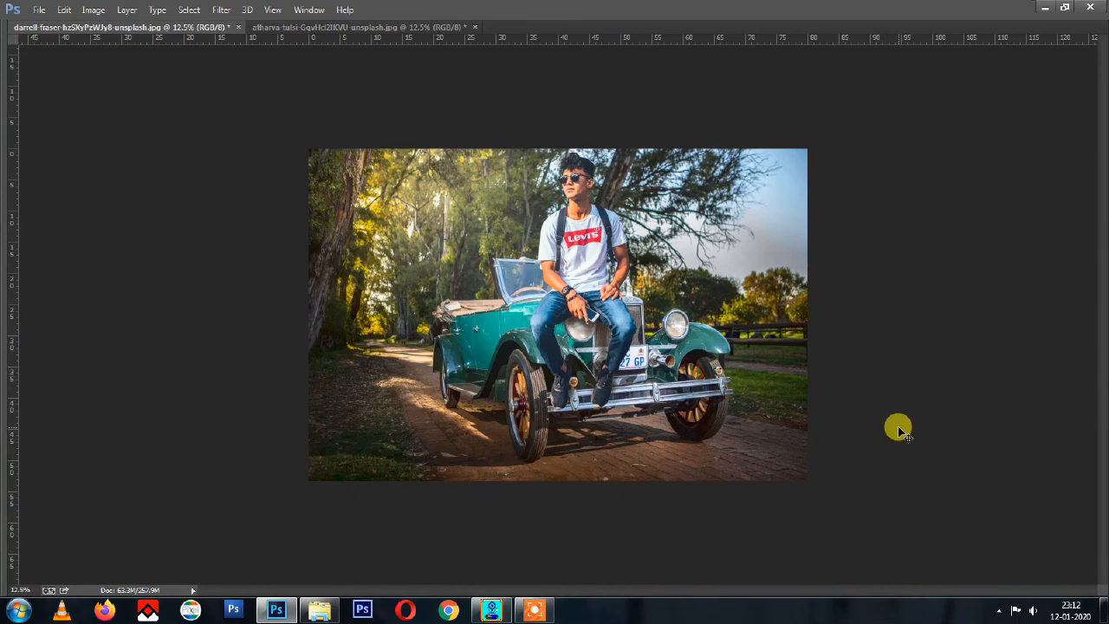
{"action": "key", "text": "ctrl+plus"}
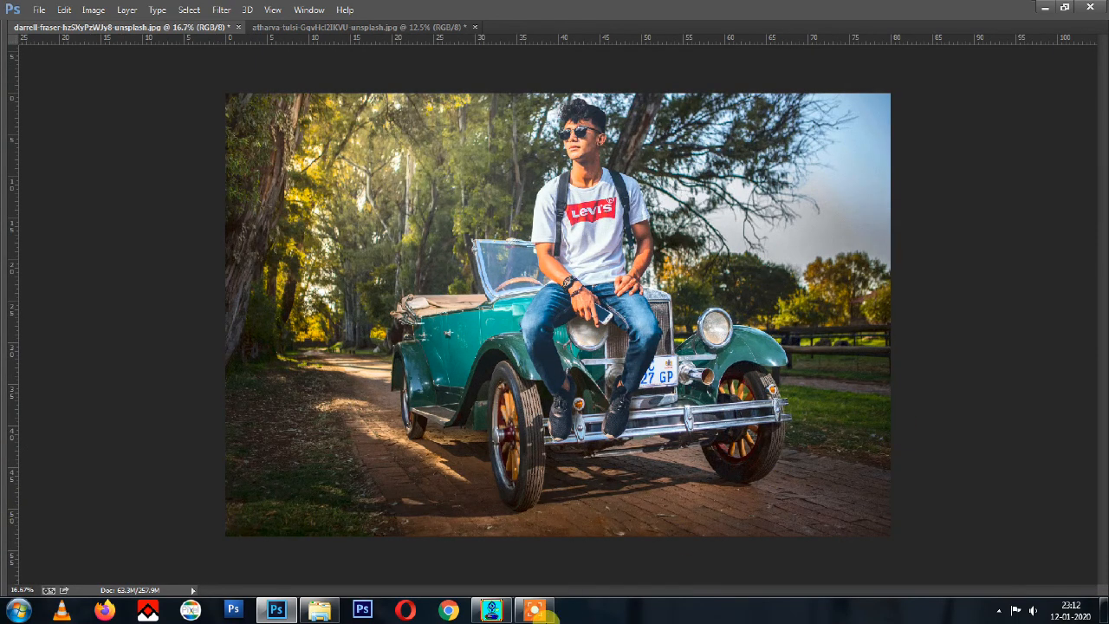
{"action": "left_click", "coordinate": [534, 610]}
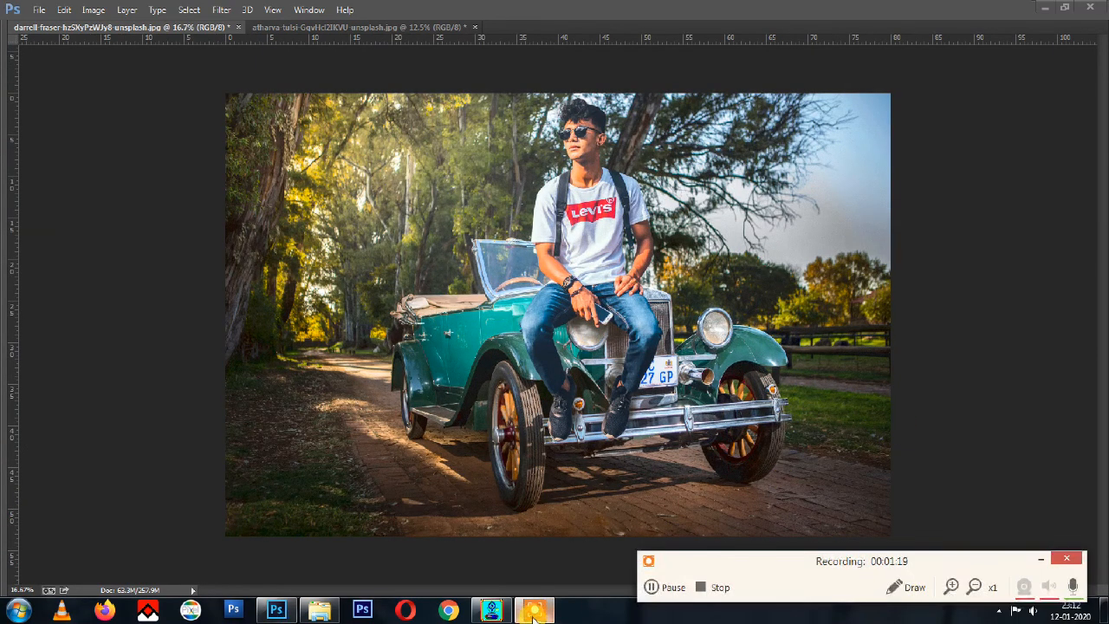
{"action": "left_click", "coordinate": [703, 589]}
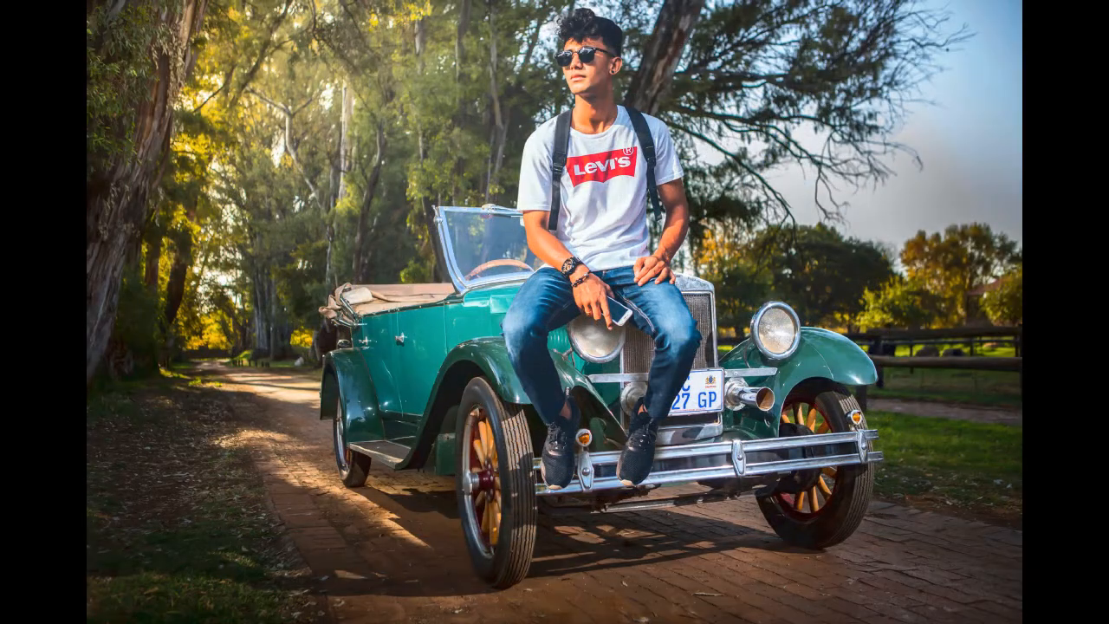